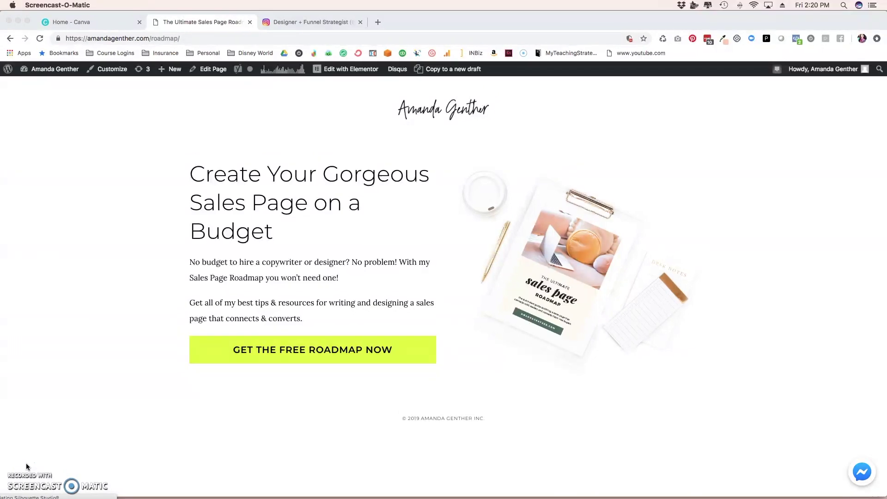
Leave the roadmap landing page and switch Chrome to the 'Home - Canva' tab
click(365, 481)
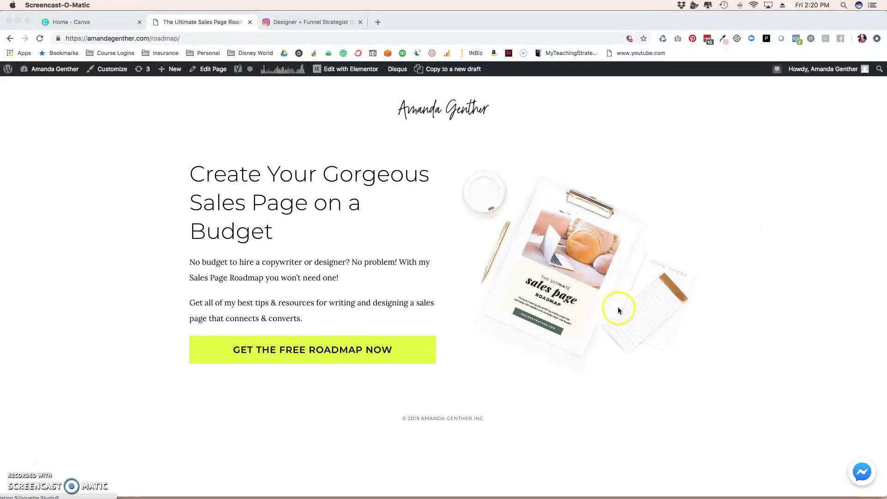
click(622, 263)
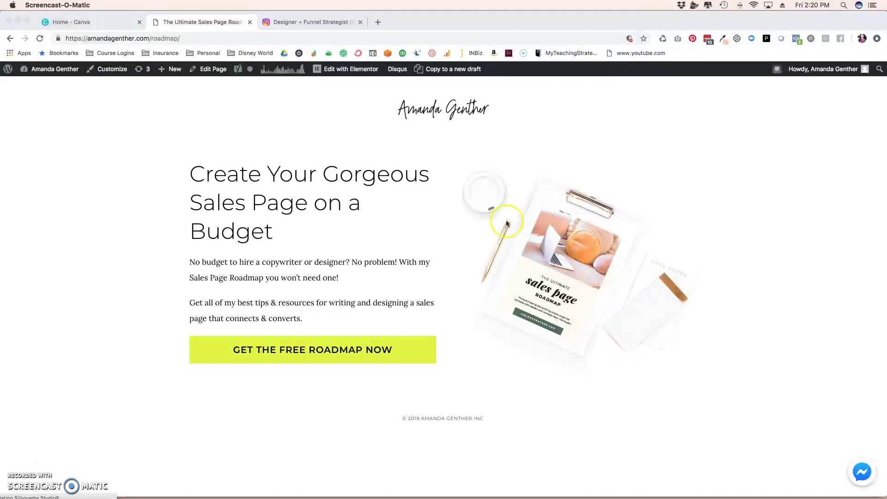
click(323, 22)
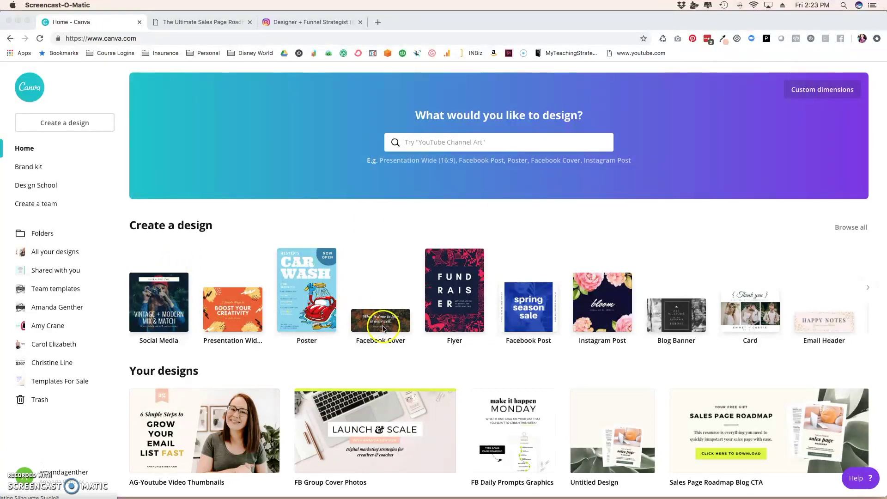
Choose Social Media under Create a design on the Canva home page
click(414, 351)
click(498, 324)
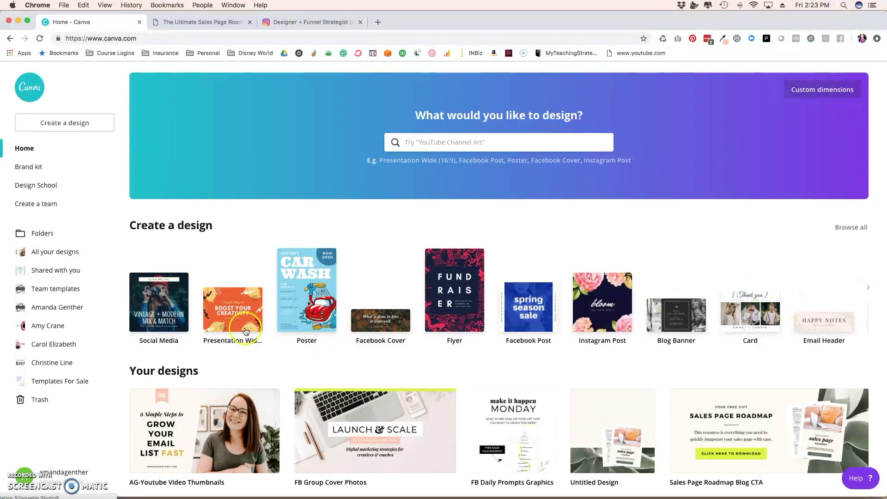
click(169, 319)
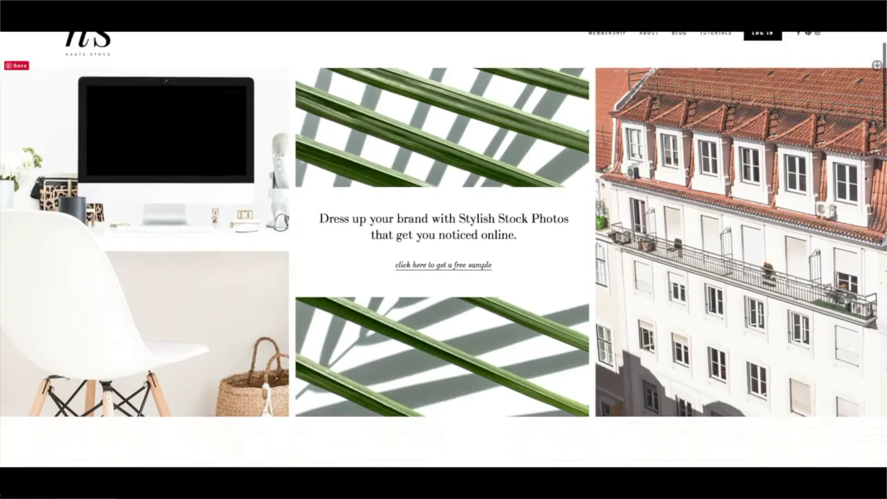
Show the Uploads library, with the new laptop-screen photo listed first
scroll(866, 179, down, 3)
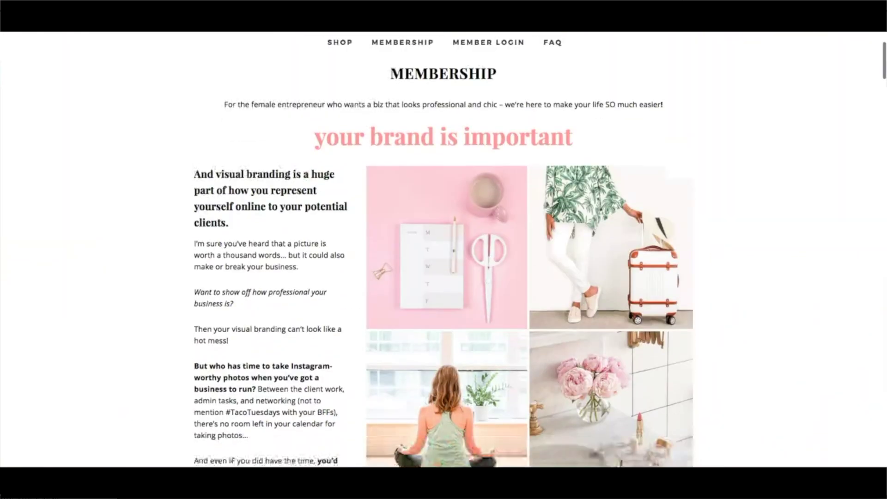
scroll(444, 250, down, 6)
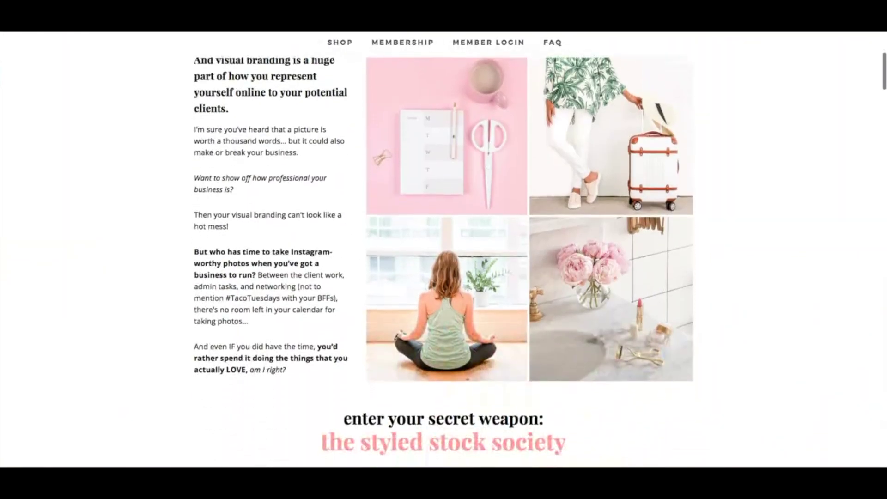
scroll(444, 249, down, 8)
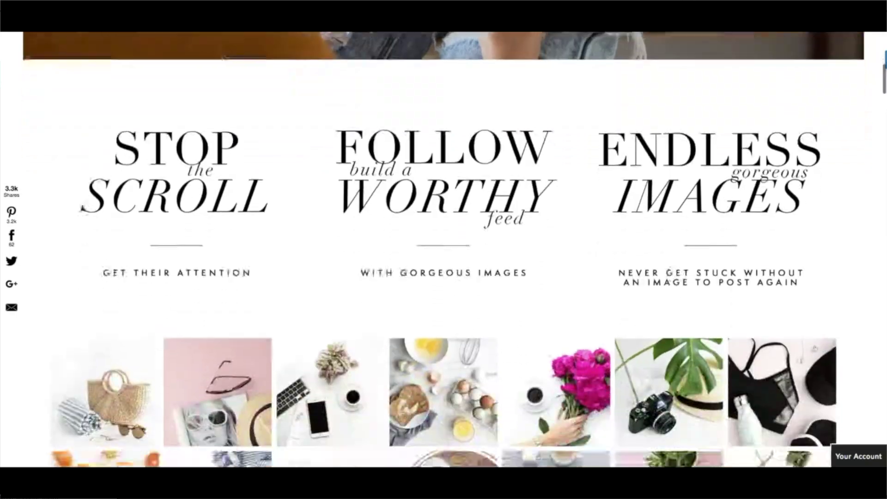
scroll(443, 249, down, 3)
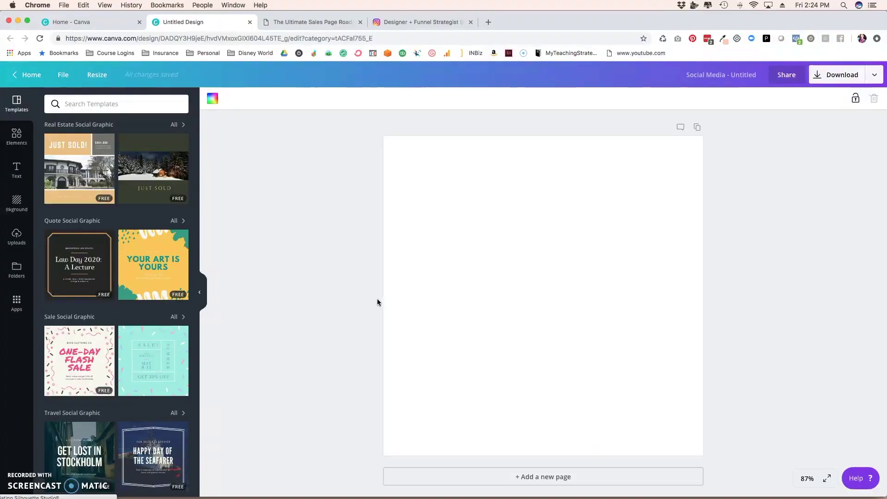
click(374, 300)
click(17, 197)
click(17, 234)
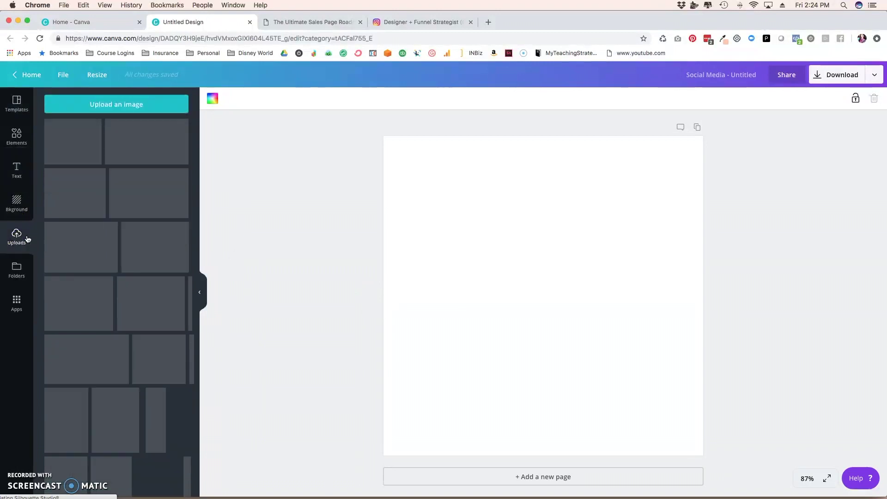
click(110, 138)
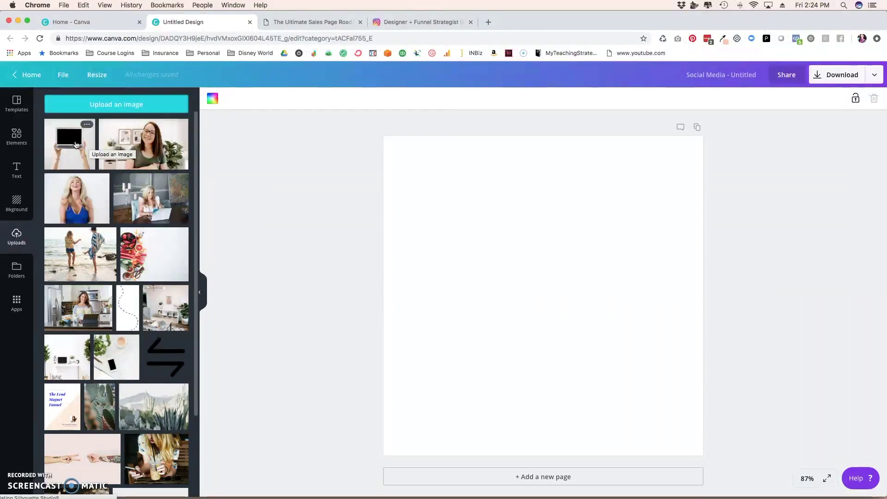
Upload the sales page screenshot from the roadmap tab into the untitled Canva design
key(ctrl+Tab)
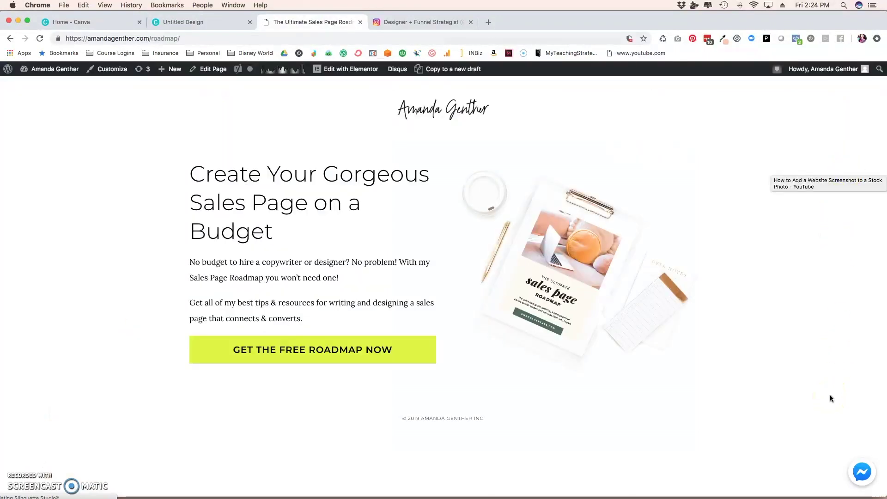
click(570, 451)
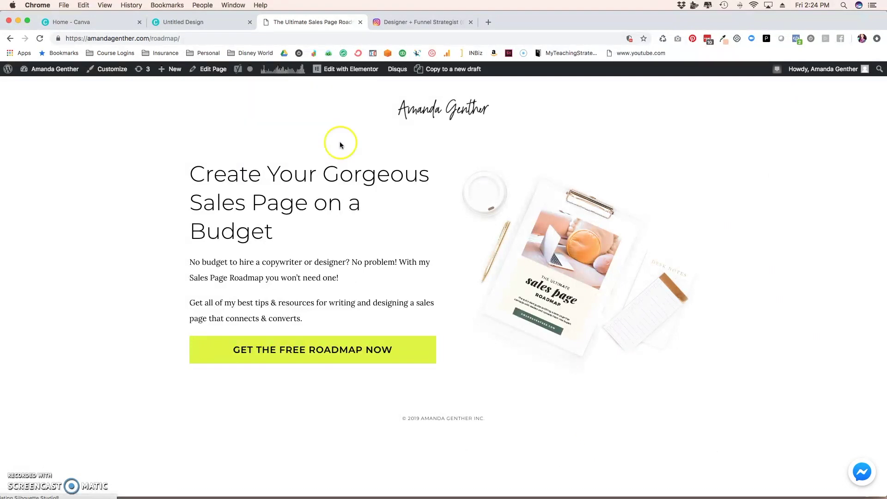
click(184, 22)
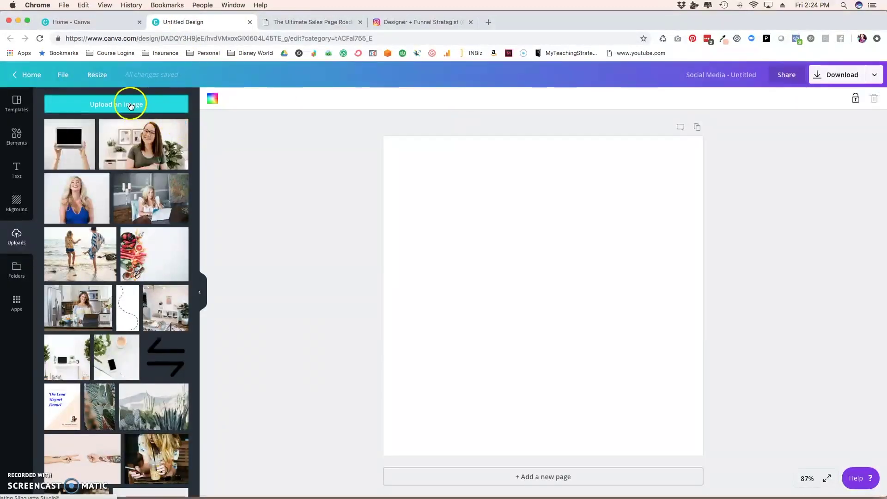
click(131, 106)
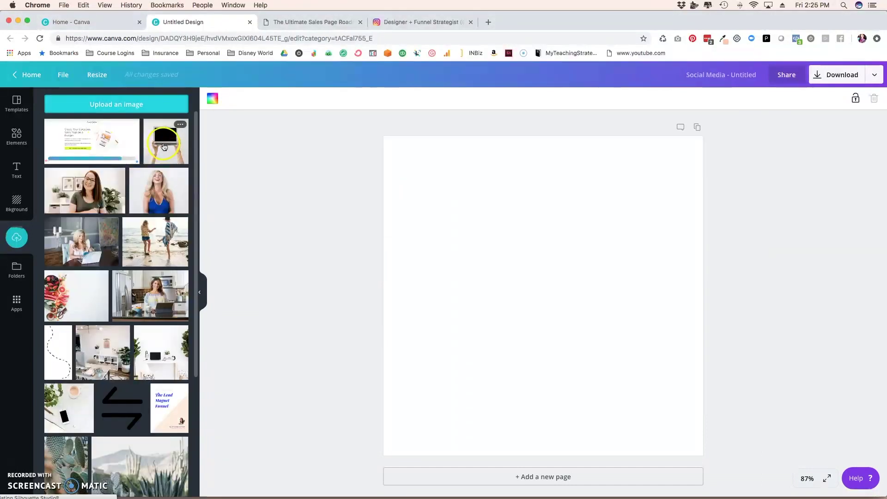
Stretch the laptop-held-up photo to fill the page, then add the sales page screenshot on top
click(165, 144)
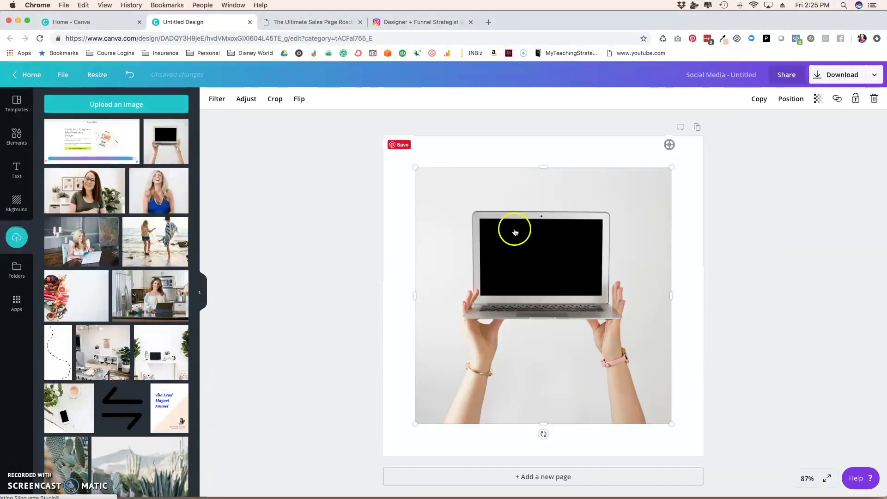
drag(416, 167, 382, 134)
drag(672, 425, 707, 456)
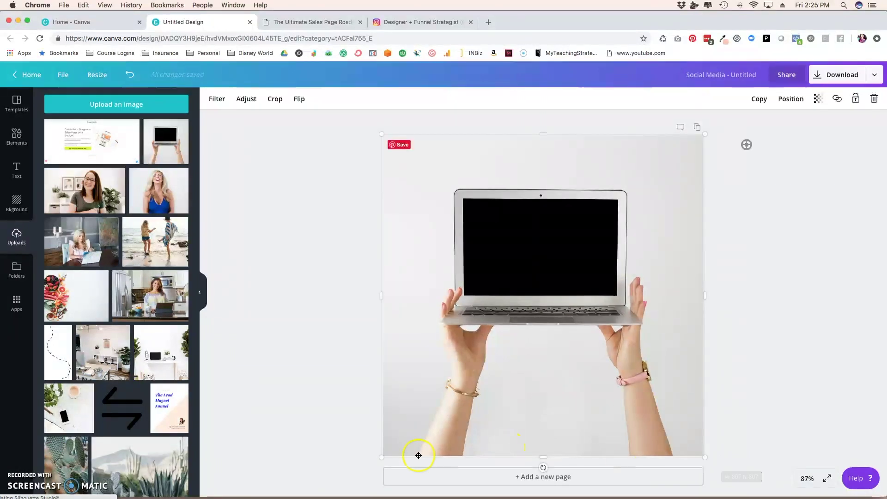
drag(382, 456, 375, 460)
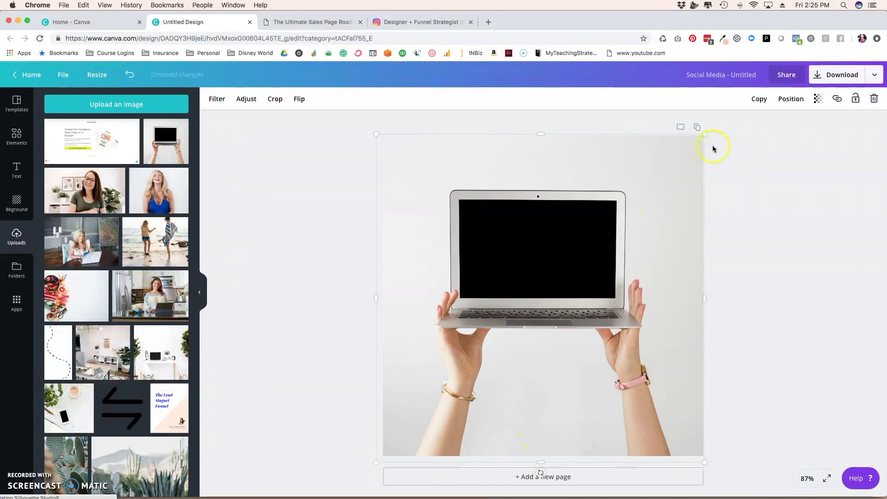
drag(704, 134, 730, 124)
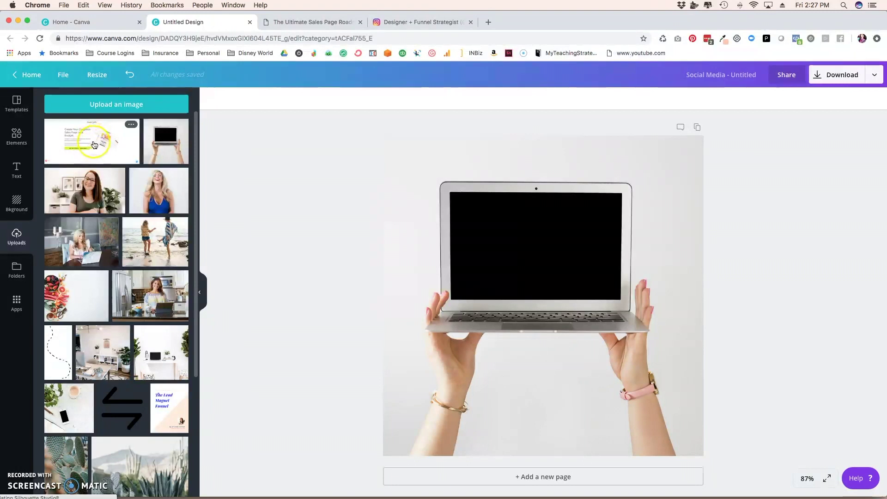
click(134, 154)
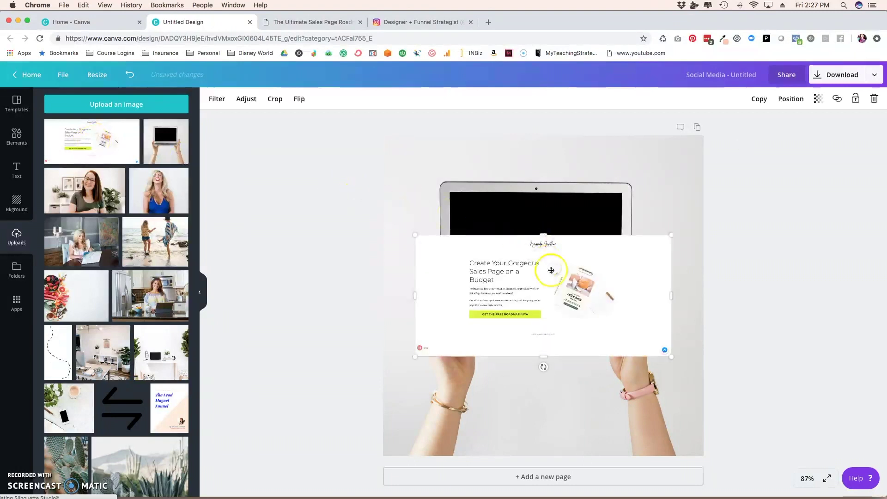
Move the screenshot onto the laptop screen and crop its bottom, left and right edges to fit
drag(542, 266, 529, 230)
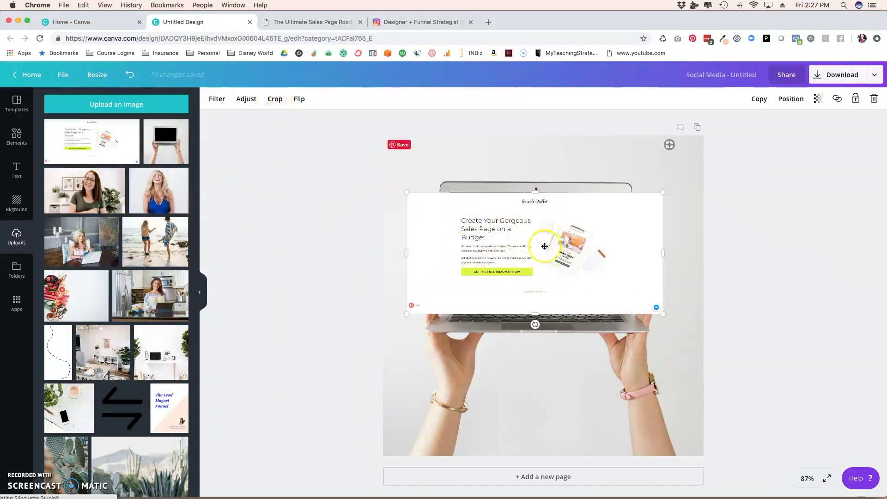
click(278, 99)
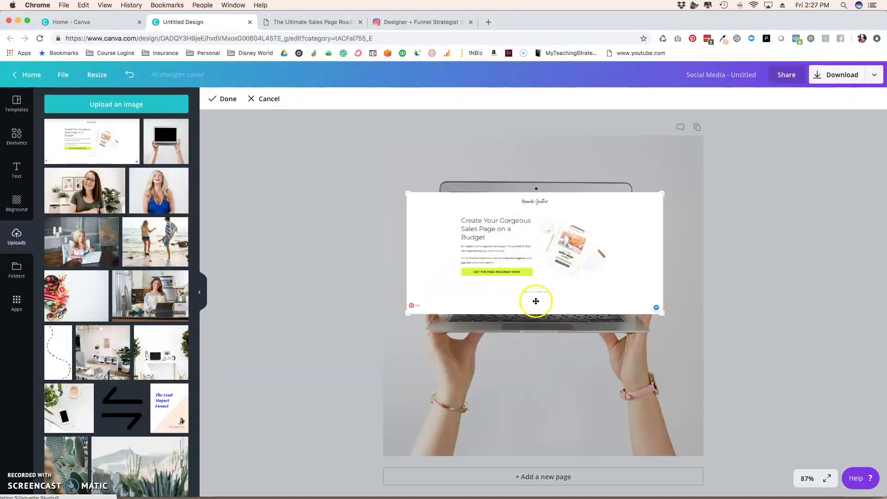
drag(663, 312, 659, 300)
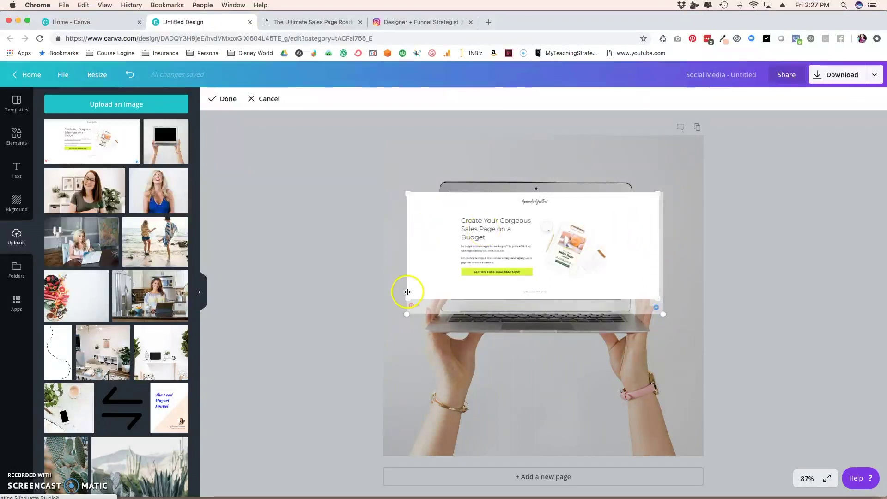
drag(407, 298, 451, 300)
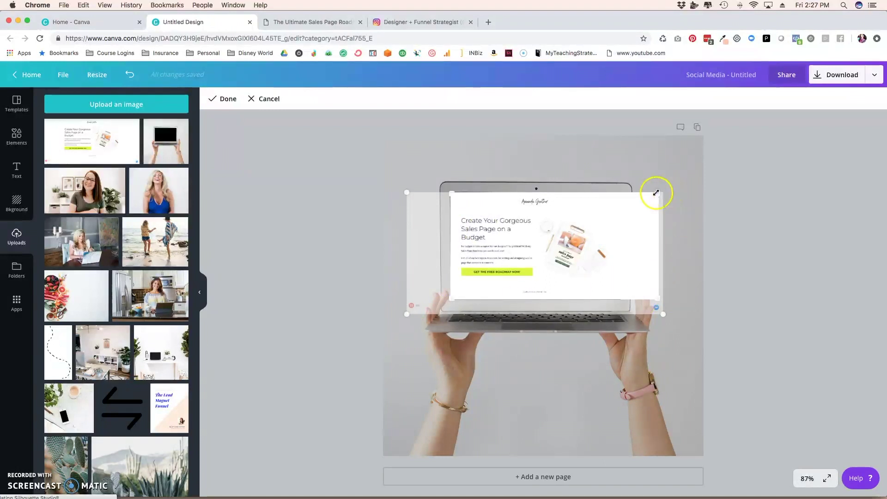
drag(656, 193, 621, 194)
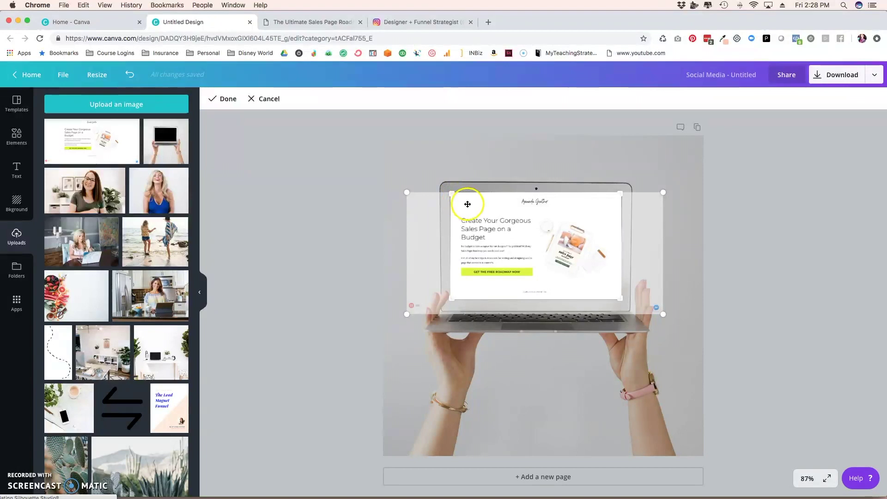
click(227, 99)
Resize the screenshot to match the laptop screen and nudge it slightly right
click(606, 285)
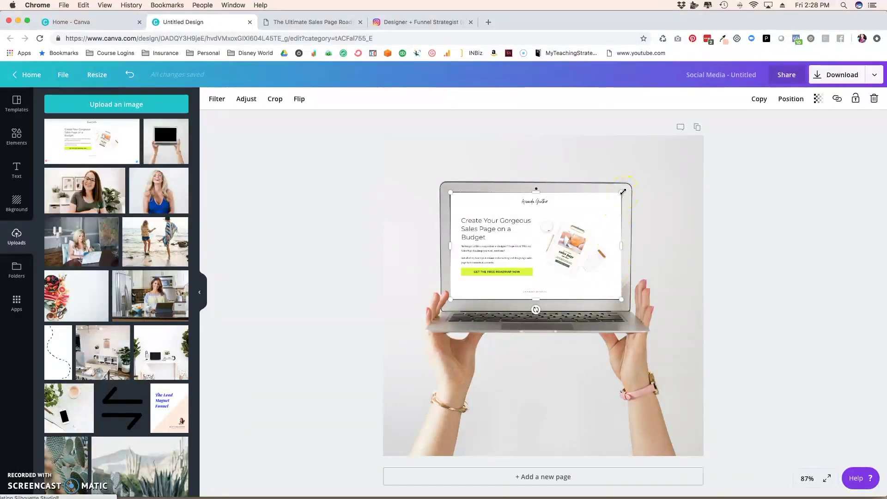
click(536, 310)
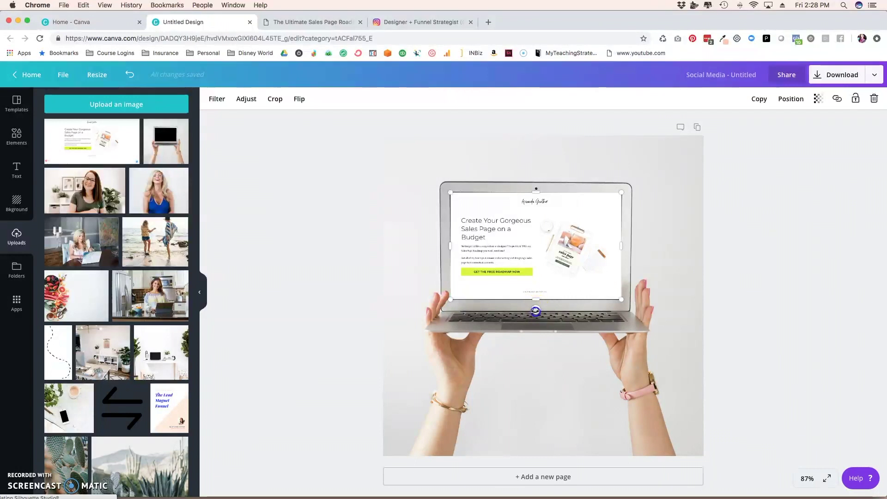
drag(536, 310, 534, 311)
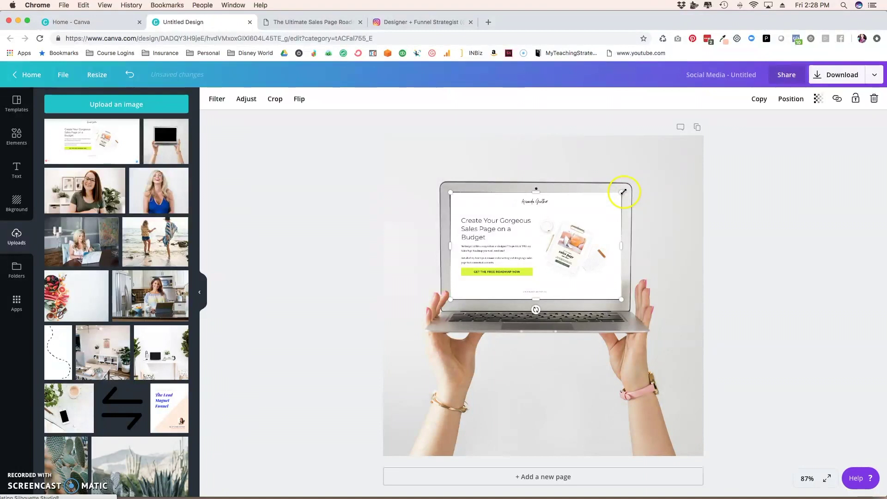
drag(624, 193, 624, 194)
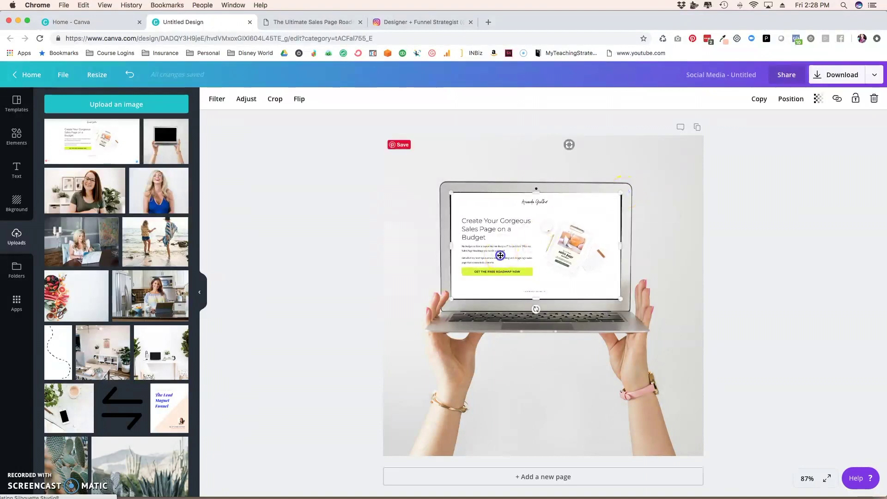
drag(500, 256, 502, 255)
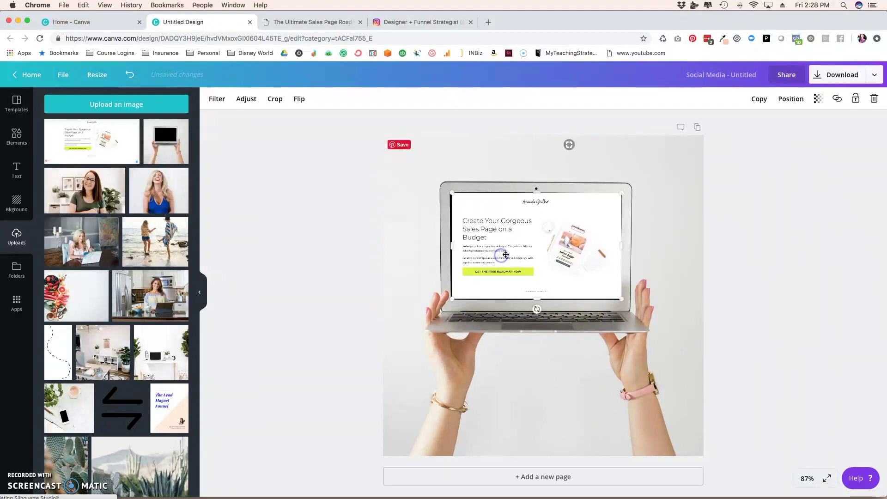
Re-crop the screenshot's edges, apply it, and fine-tune its size to 423 × 263
click(275, 101)
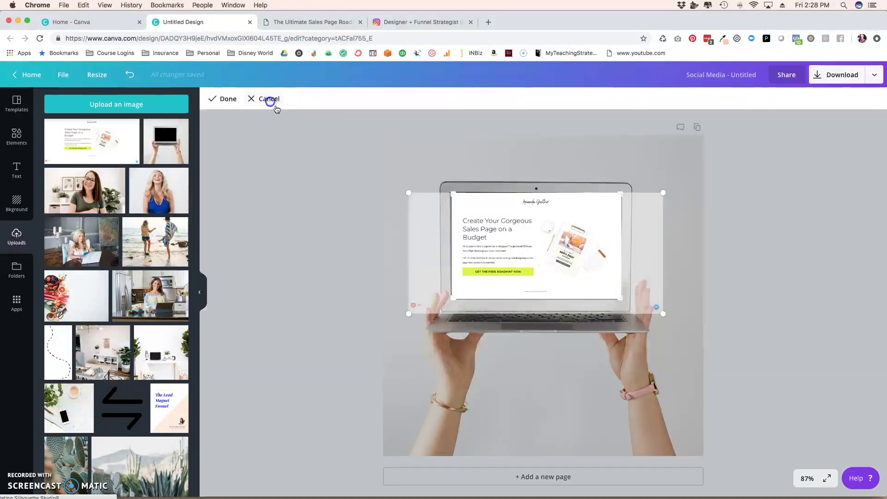
click(589, 253)
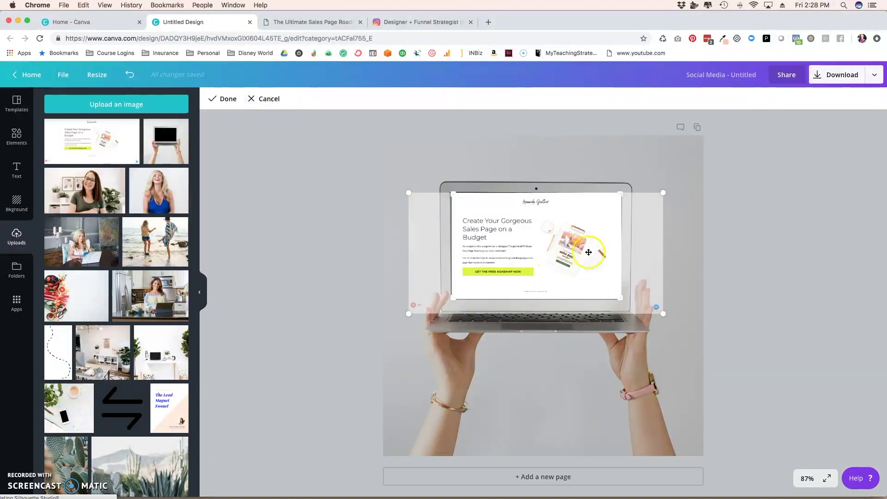
drag(621, 296, 620, 299)
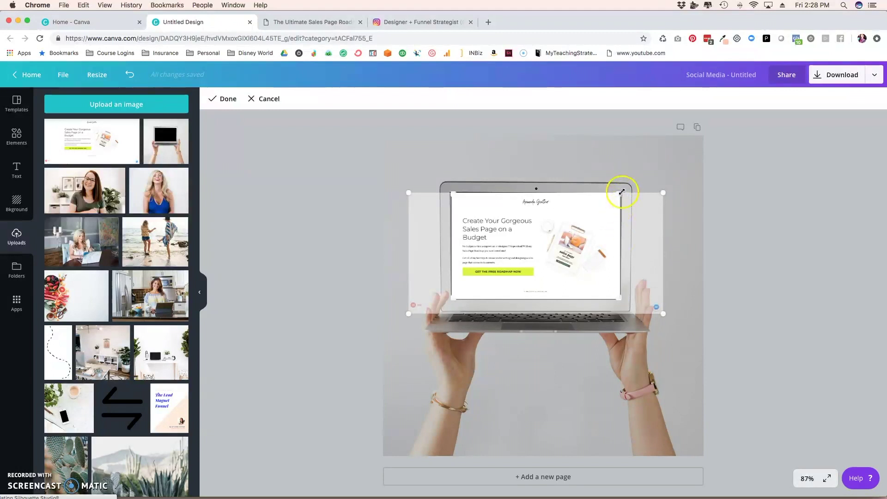
drag(621, 193, 621, 194)
key(Return)
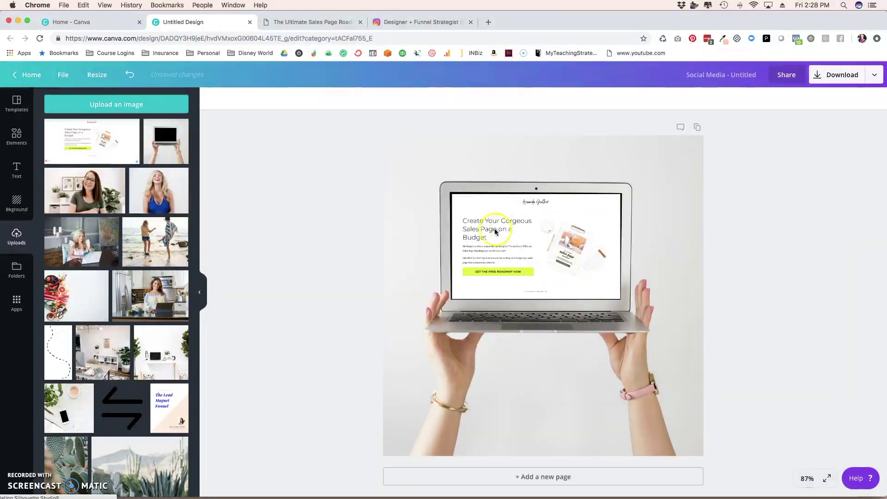
drag(450, 194, 451, 192)
click(252, 177)
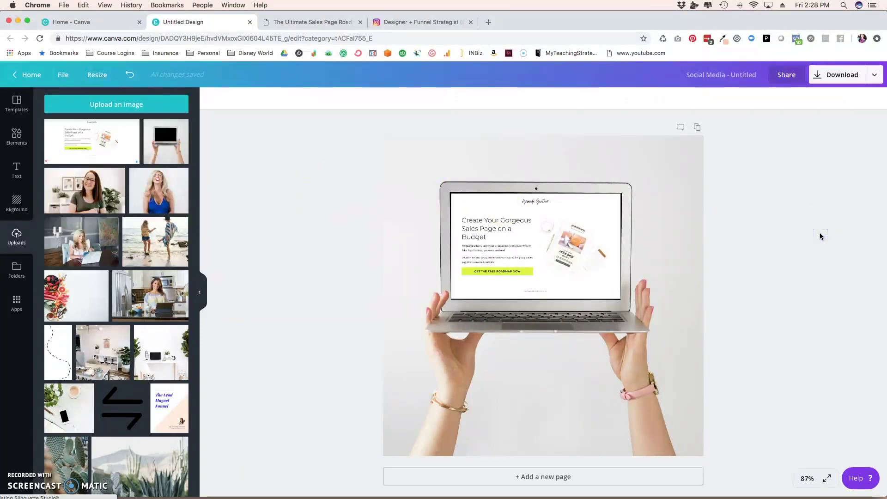
click(767, 194)
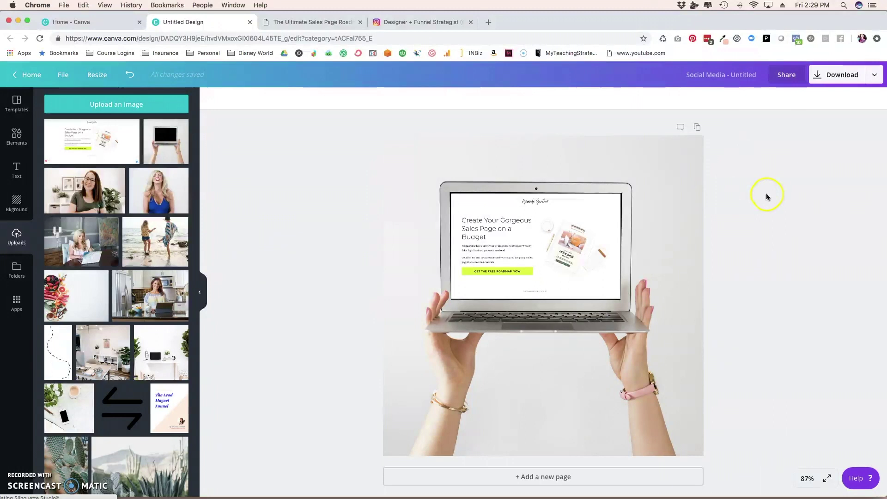
Download the laptop mockup as a PNG, then start a second Social Media design
click(837, 77)
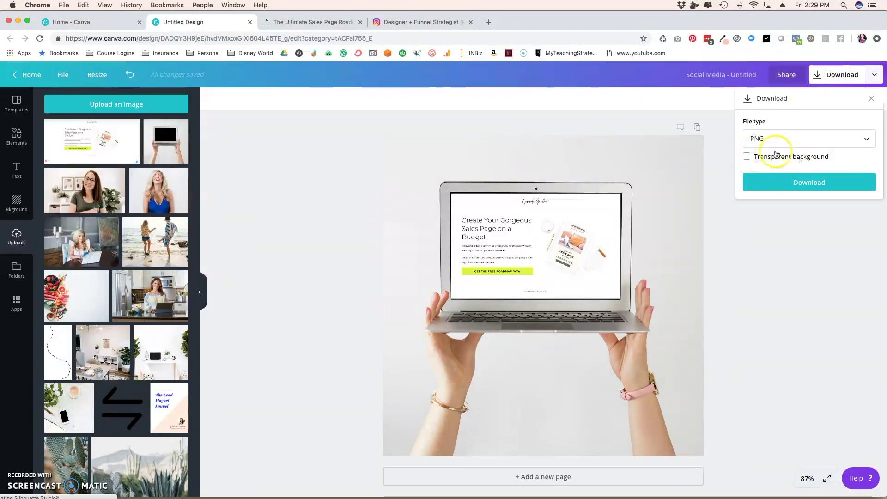
click(813, 183)
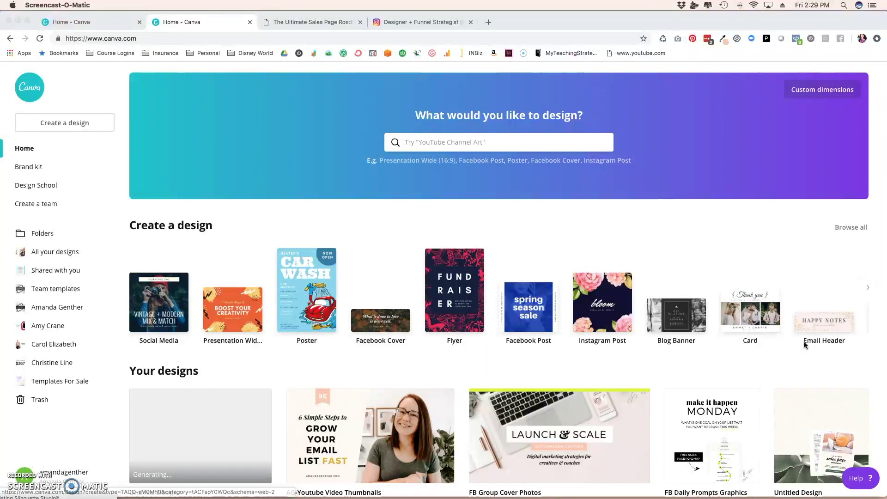
click(208, 262)
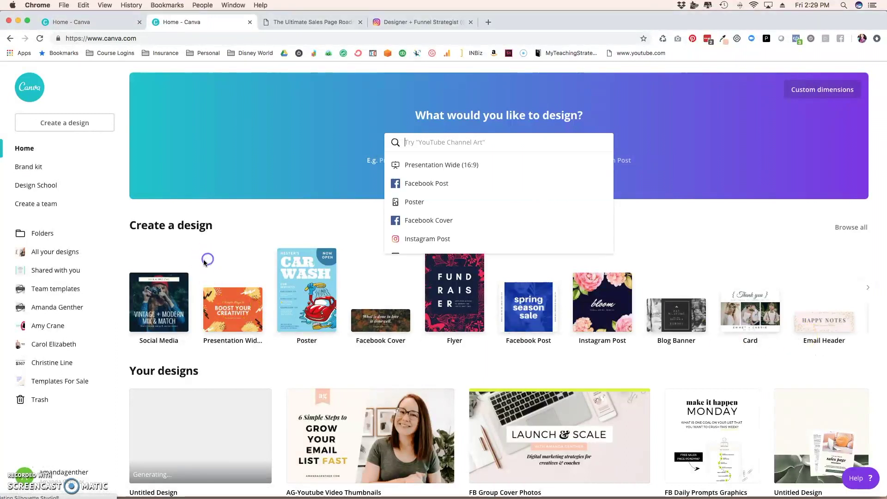
click(169, 247)
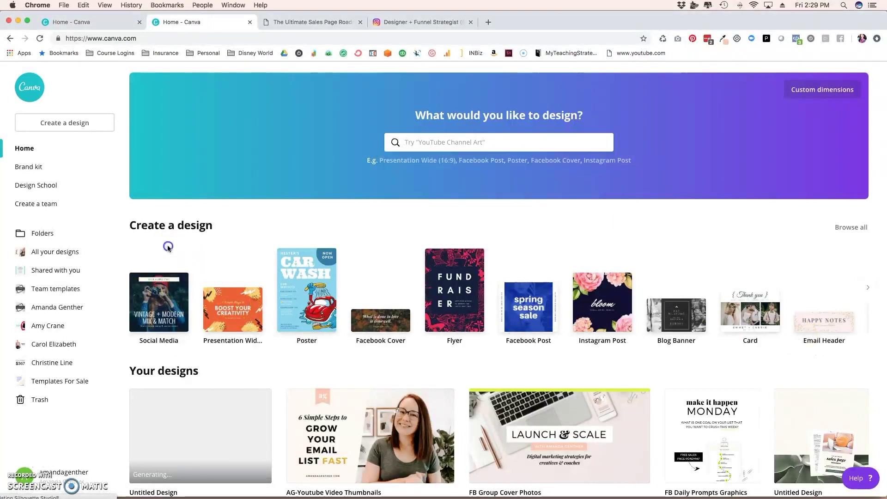
click(165, 308)
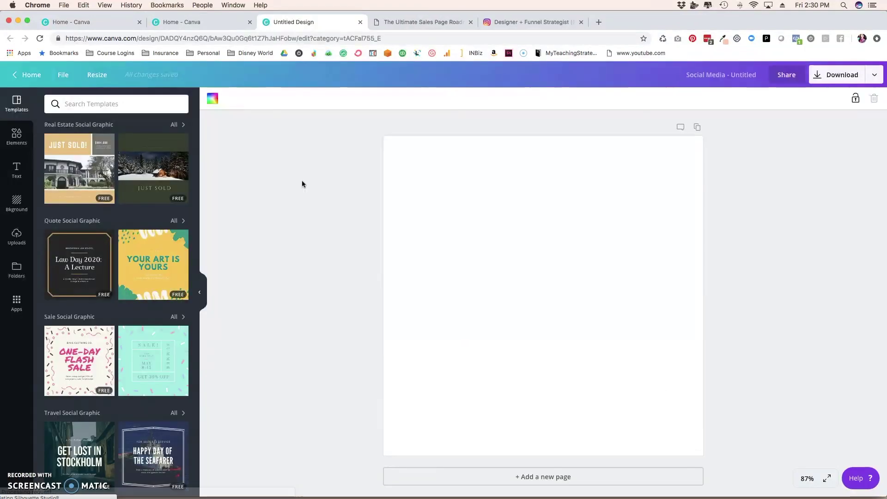
Upload the iPad flat-lay photo from the Mockup Tutorial folder and add it to the page
click(61, 199)
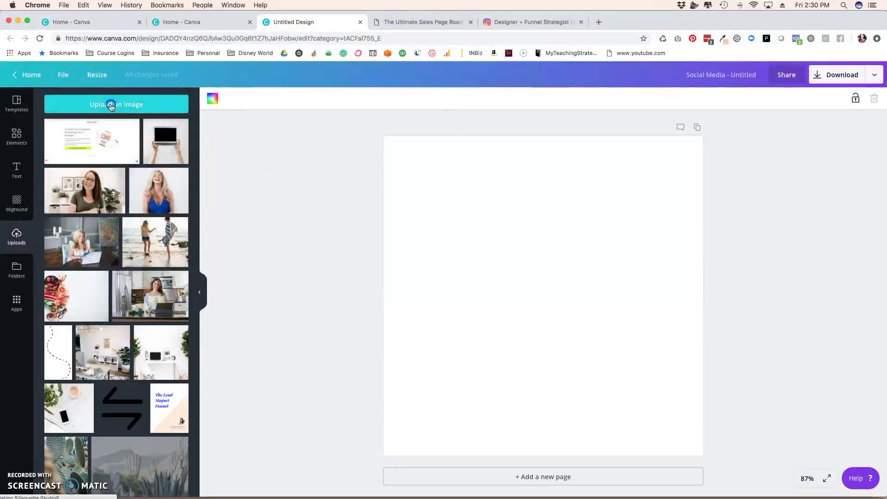
click(111, 103)
click(250, 76)
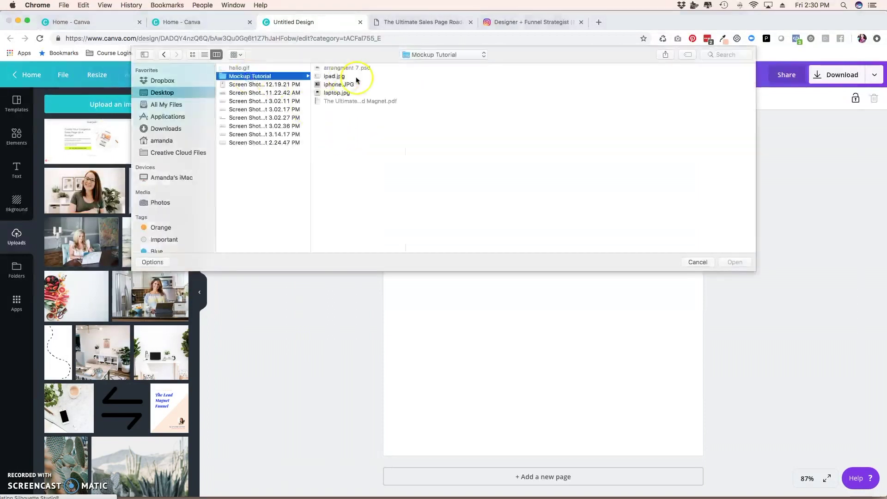
double_click(337, 92)
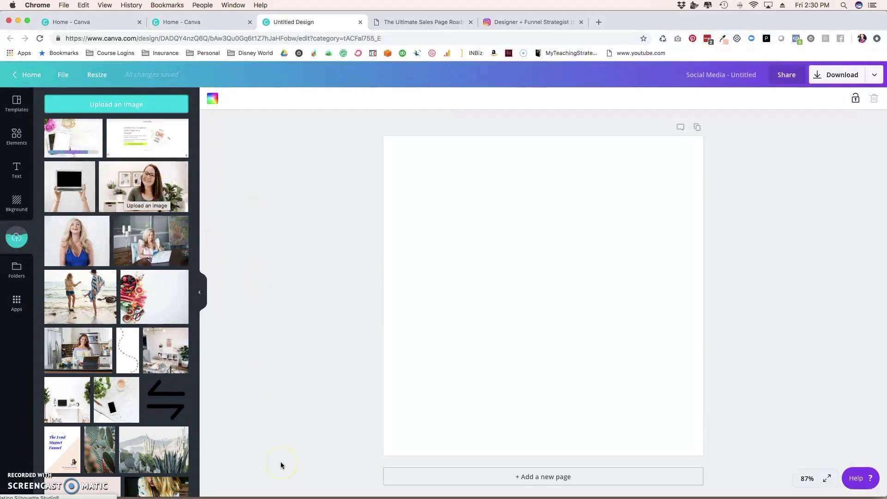
scroll(108, 280, down, 3)
scroll(97, 319, up, 2)
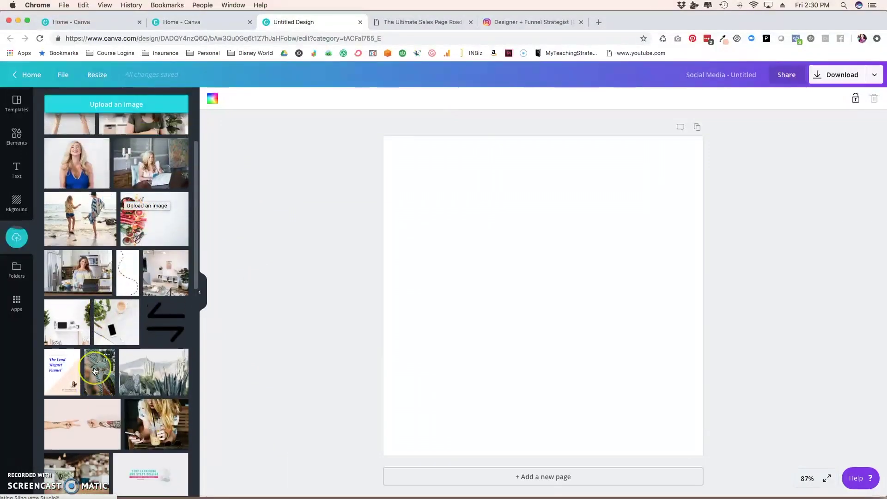
scroll(83, 364, down, 2)
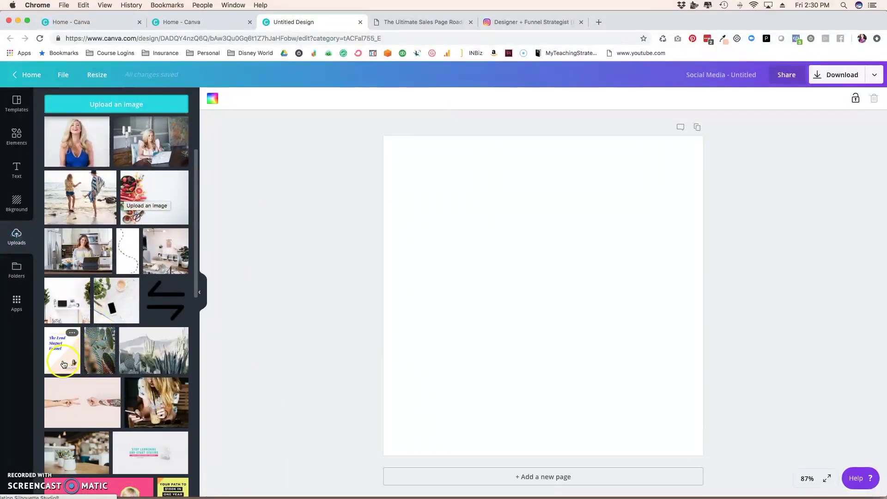
scroll(65, 360, up, 3)
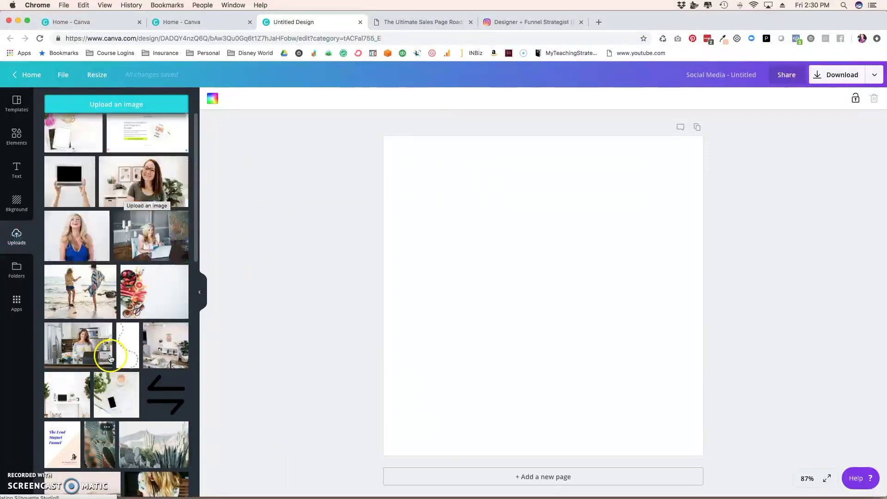
click(68, 141)
Enlarge the marble tablet photo and position it so it covers the page, with the tablet centered
drag(496, 282, 467, 214)
drag(639, 303, 767, 435)
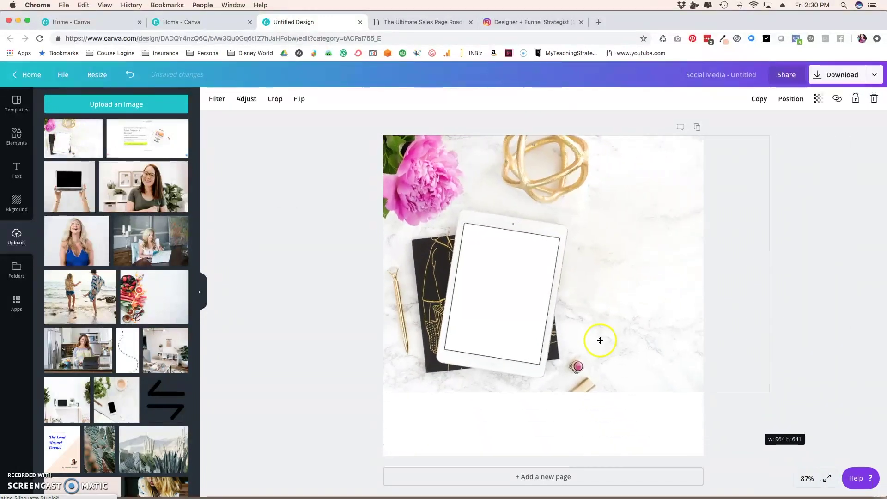
drag(600, 341, 539, 381)
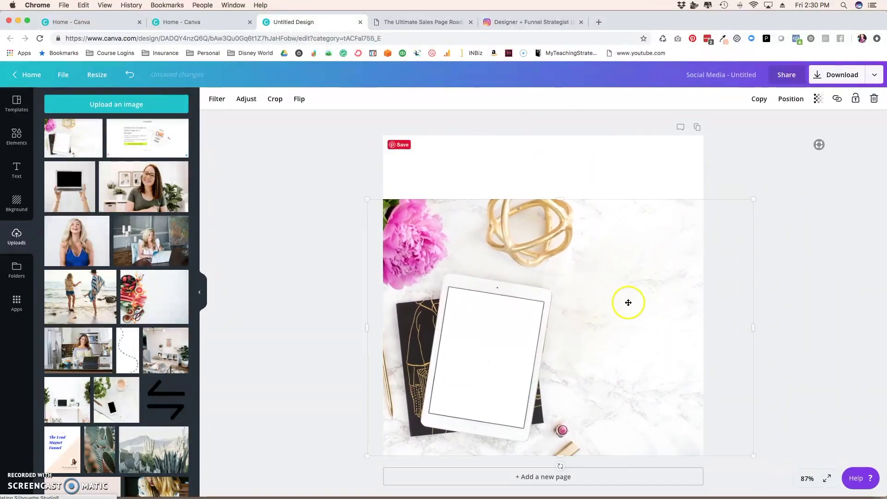
drag(760, 202, 821, 90)
drag(610, 351, 625, 335)
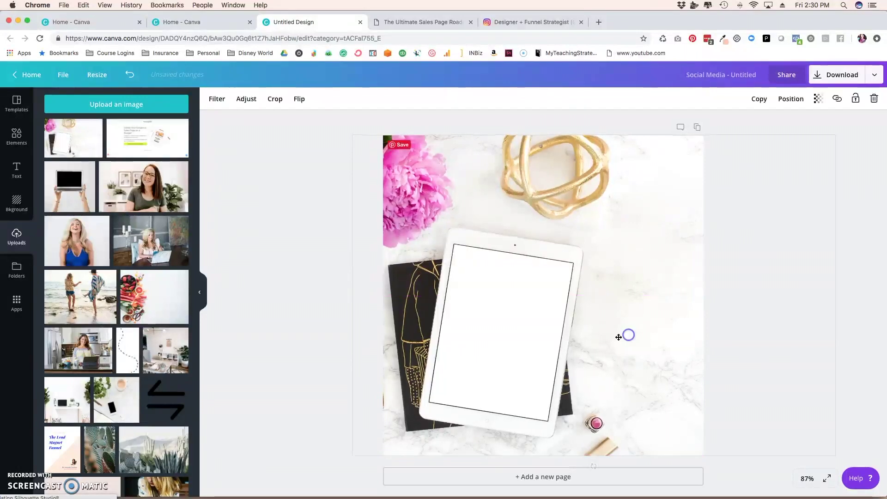
click(318, 310)
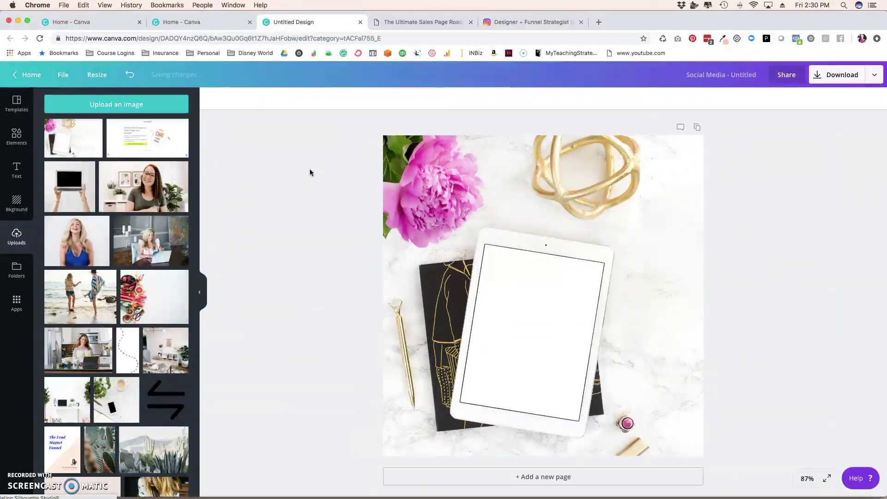
Add the Lead Magnet Funnel cover, shrink it, rotate it about 9°, and place it on the tablet
scroll(131, 313, down, 5)
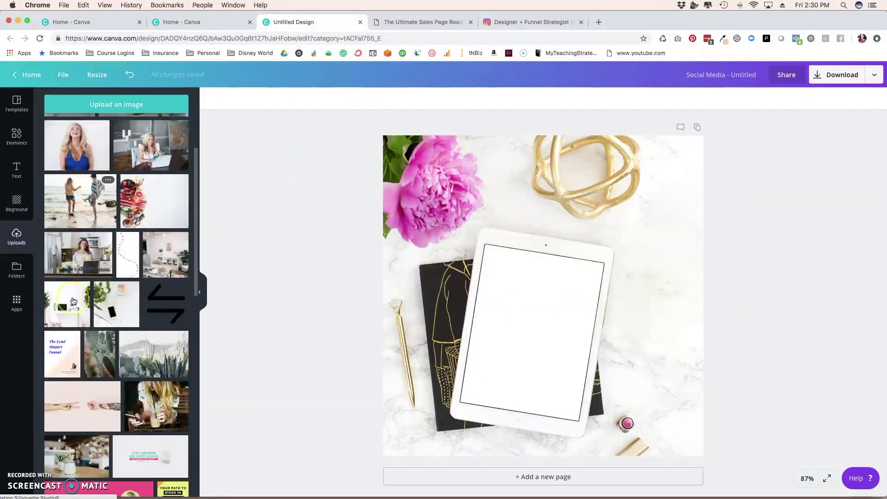
scroll(131, 312, down, 3)
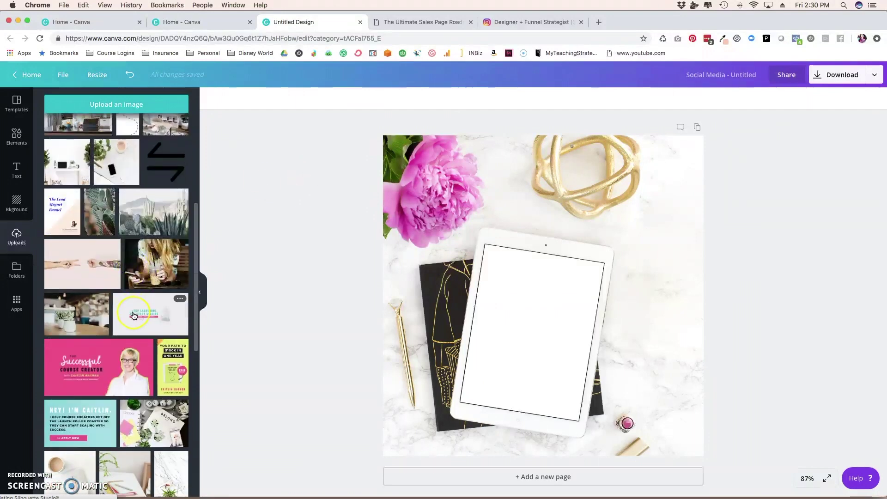
scroll(64, 380, up, 5)
click(63, 381)
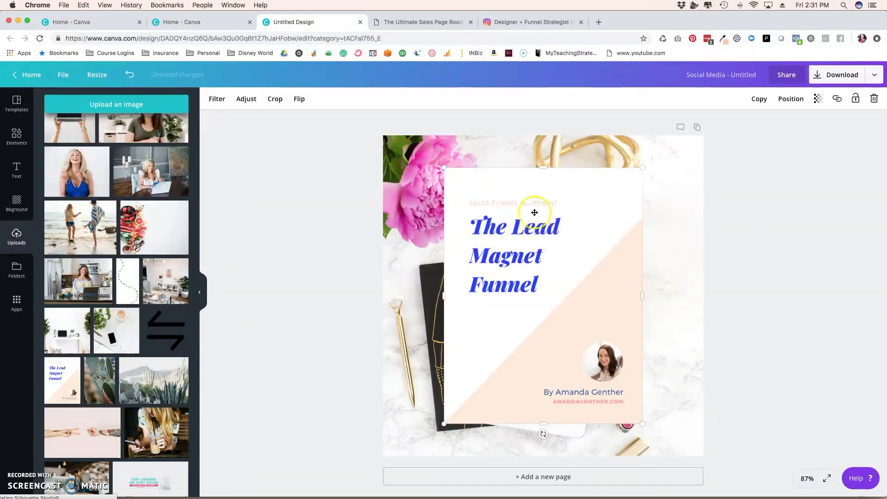
drag(570, 213, 584, 228)
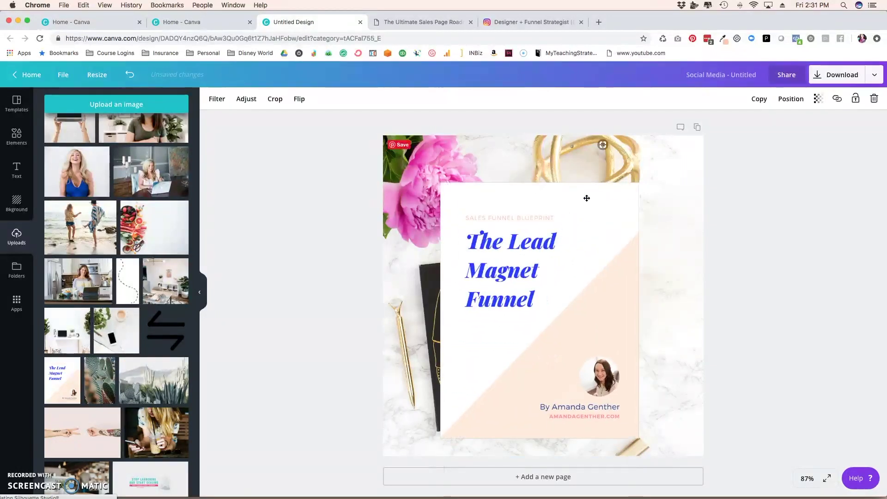
drag(651, 181, 589, 248)
click(546, 282)
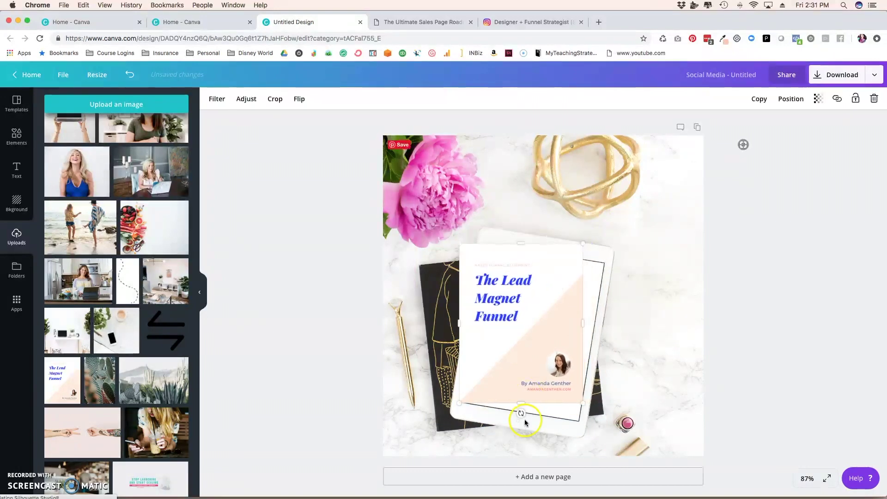
drag(526, 419, 508, 417)
drag(527, 276, 548, 288)
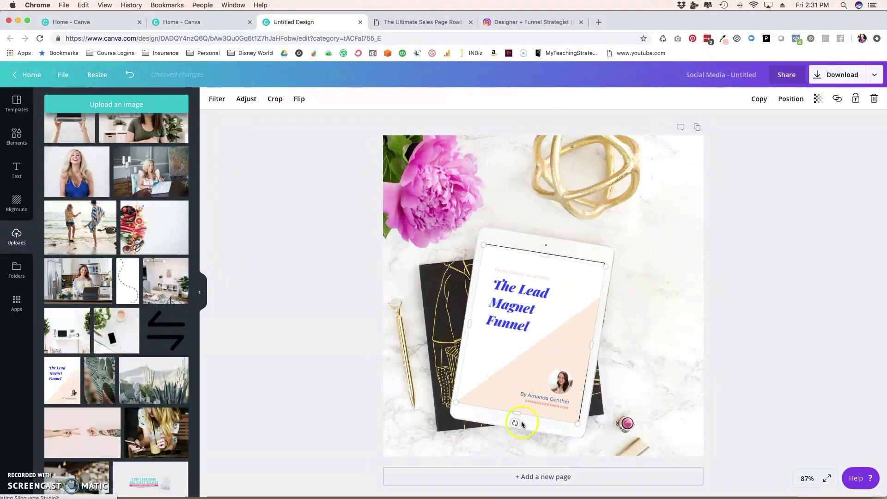
scroll(538, 305, up, 5)
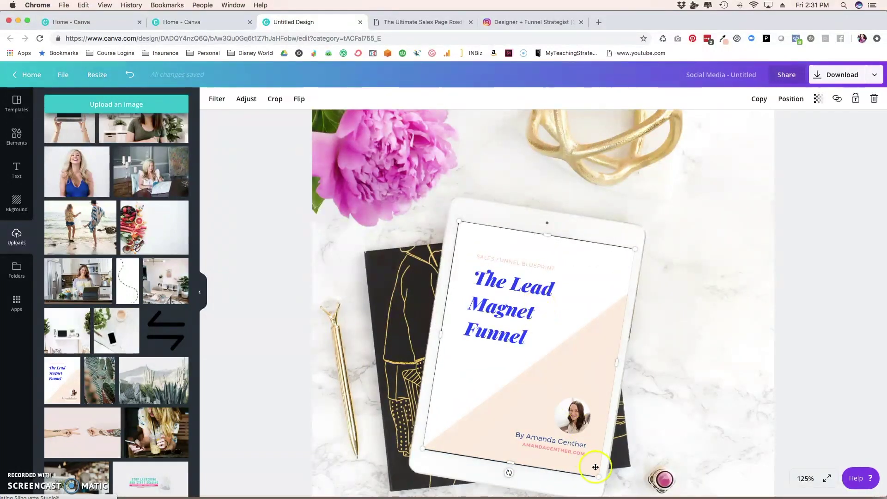
Shrink the cover slightly and crop its right edge to fit the tablet screen
drag(599, 478, 598, 477)
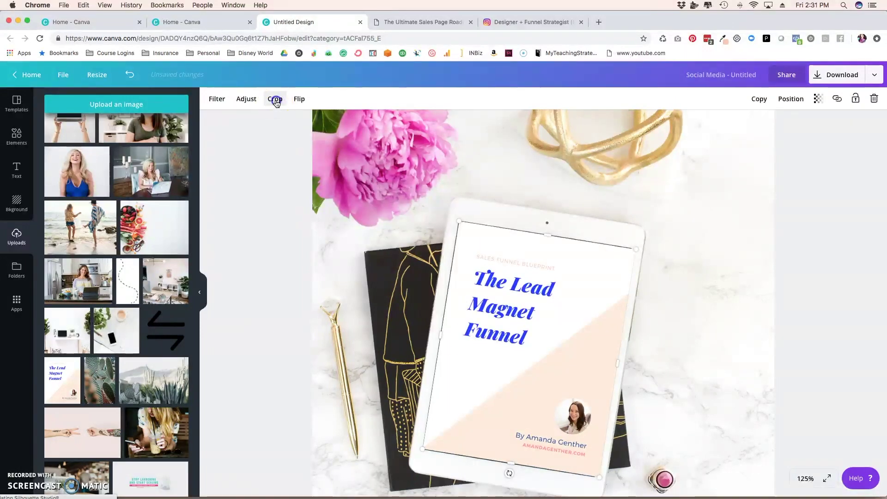
click(275, 99)
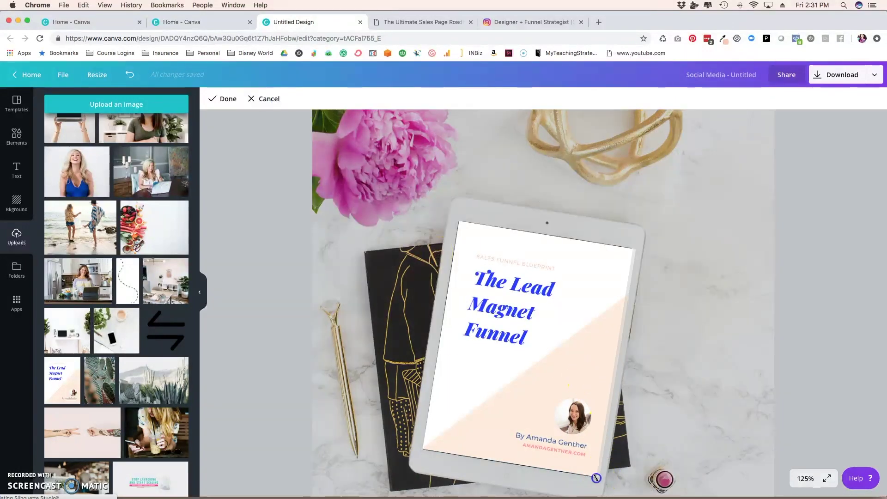
drag(597, 477, 624, 479)
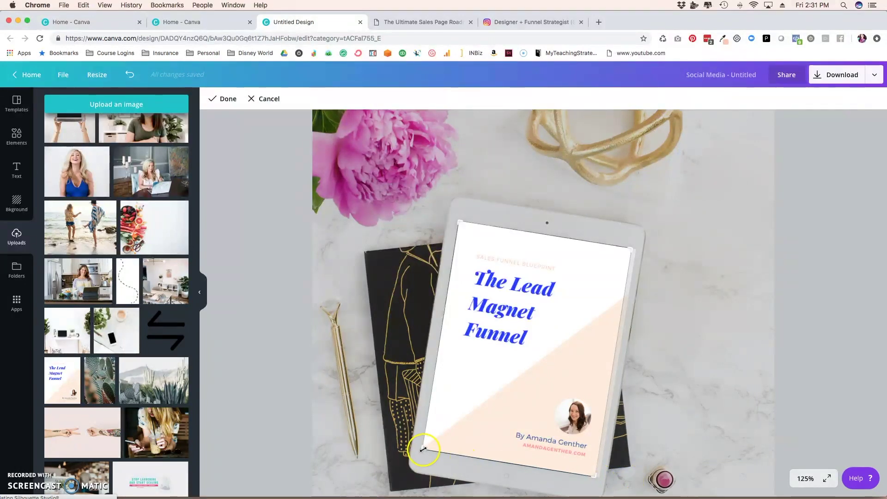
click(224, 99)
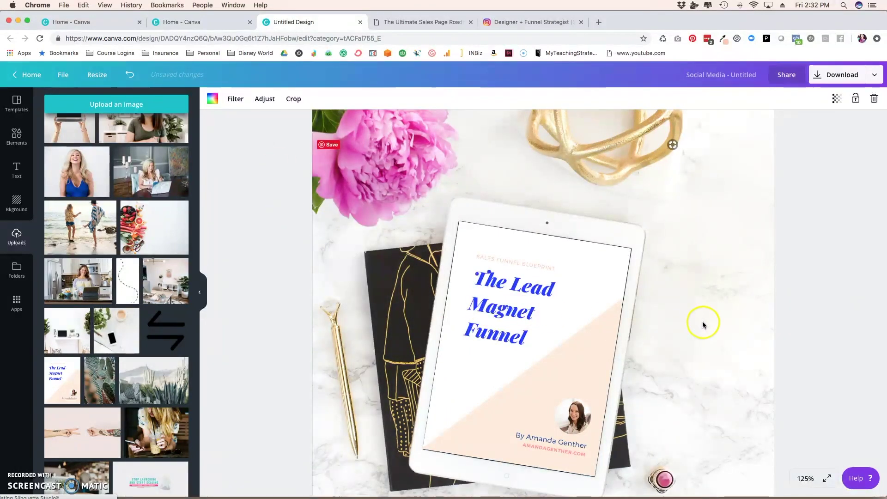
Set the zoom to 75% and return to the Canva home page
click(807, 478)
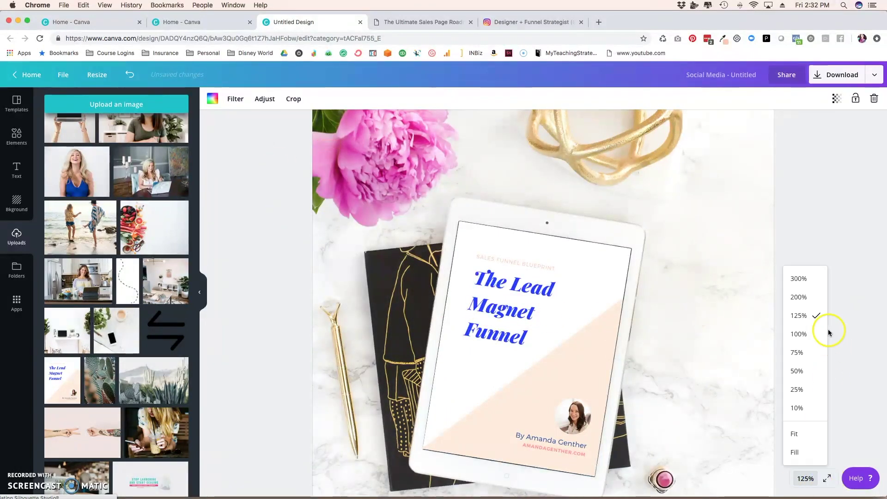
click(802, 354)
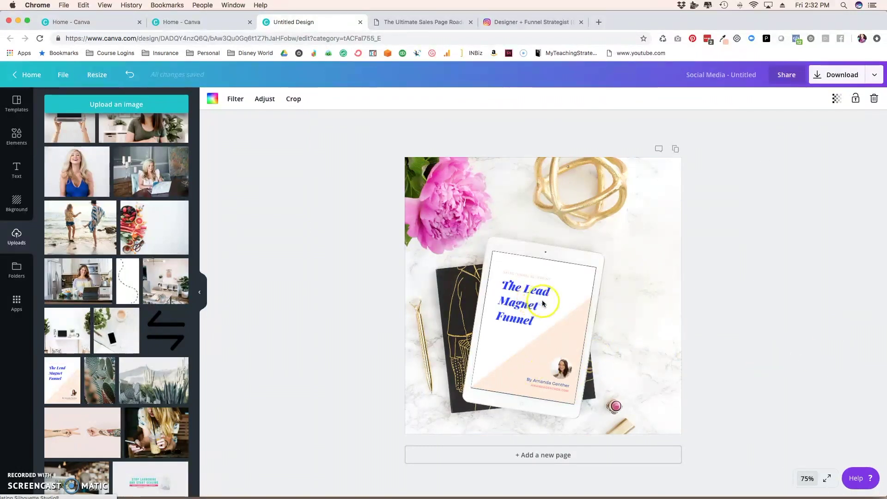
key(super+Left)
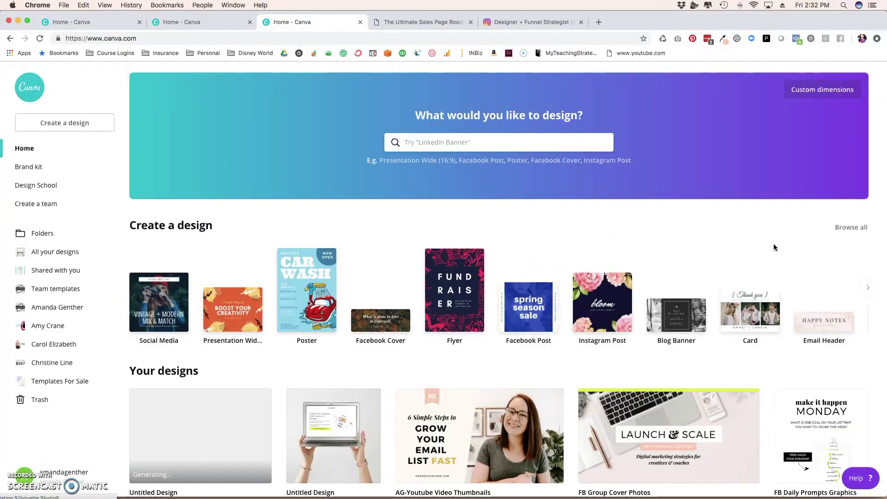
Create a new social media design, upload iphone.JPG, and add the website screenshot to the page
click(336, 342)
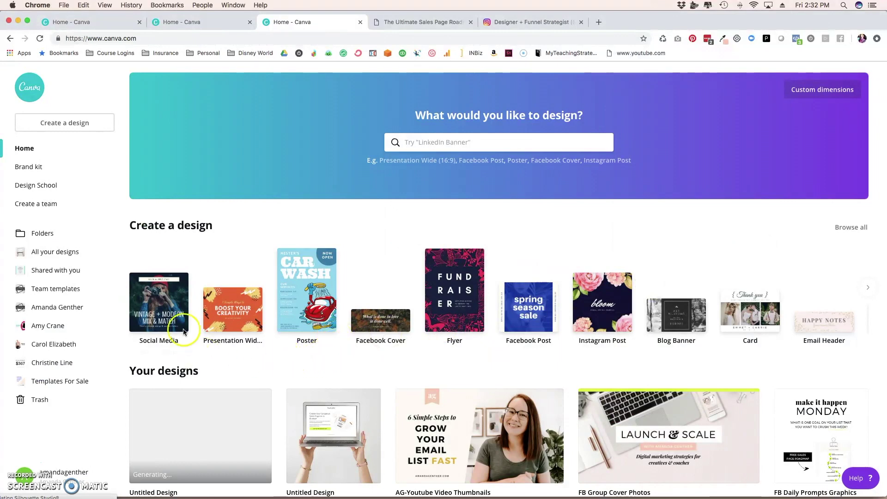
click(169, 307)
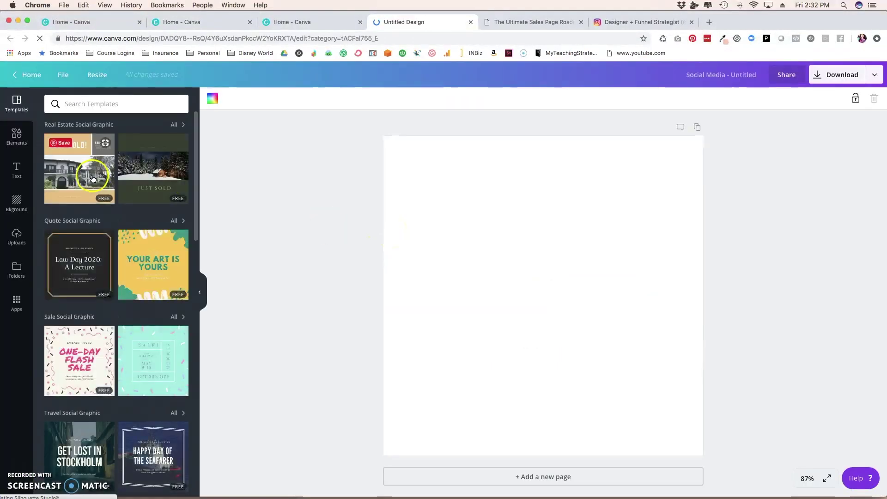
click(16, 236)
click(119, 105)
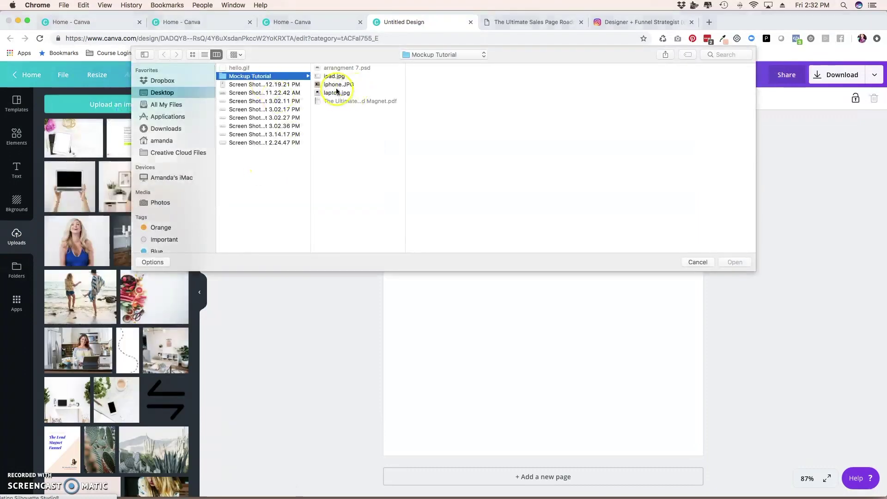
double_click(339, 85)
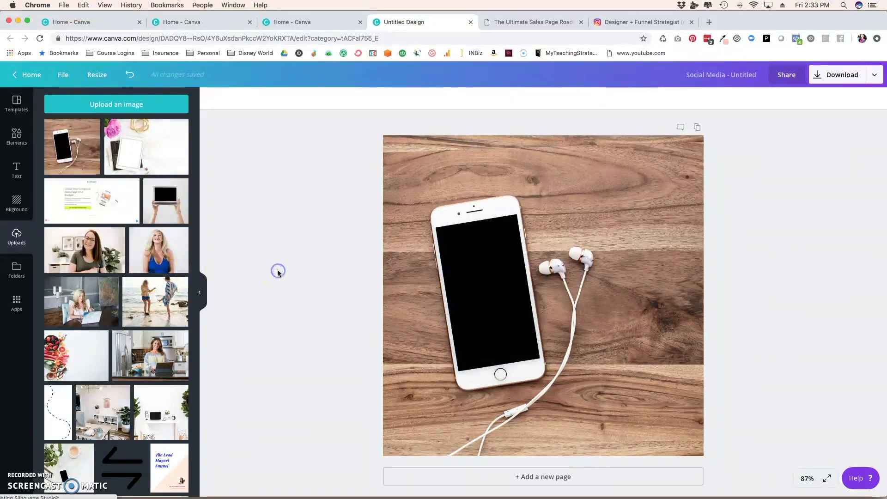
click(167, 277)
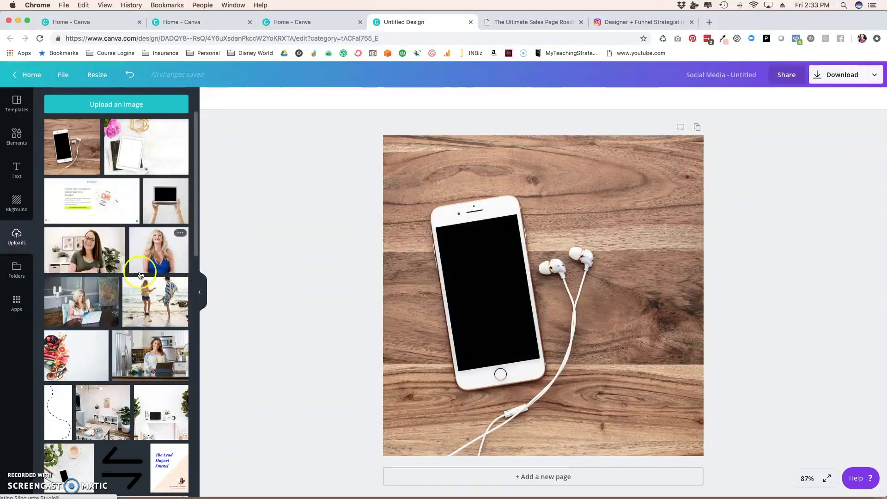
Shrink the website screenshot to about 202 × 421, tilt it -9°, and place it on the phone screen
click(564, 285)
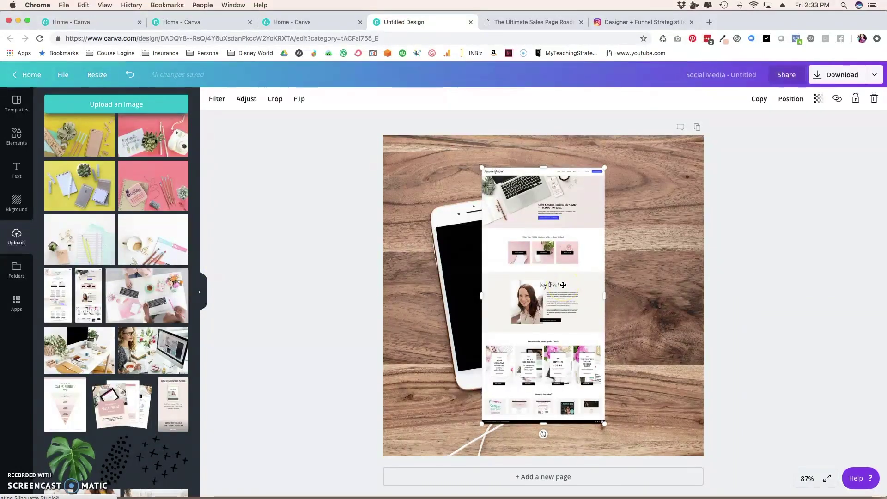
drag(532, 234, 492, 293)
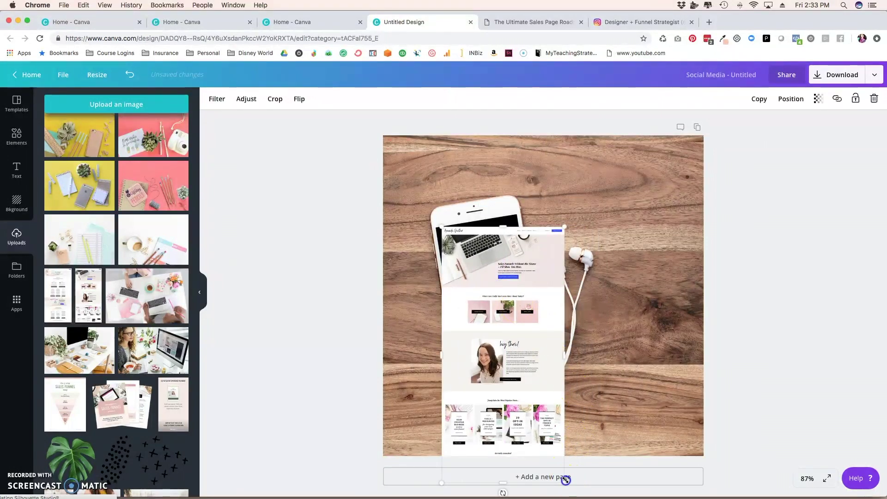
drag(565, 481, 540, 426)
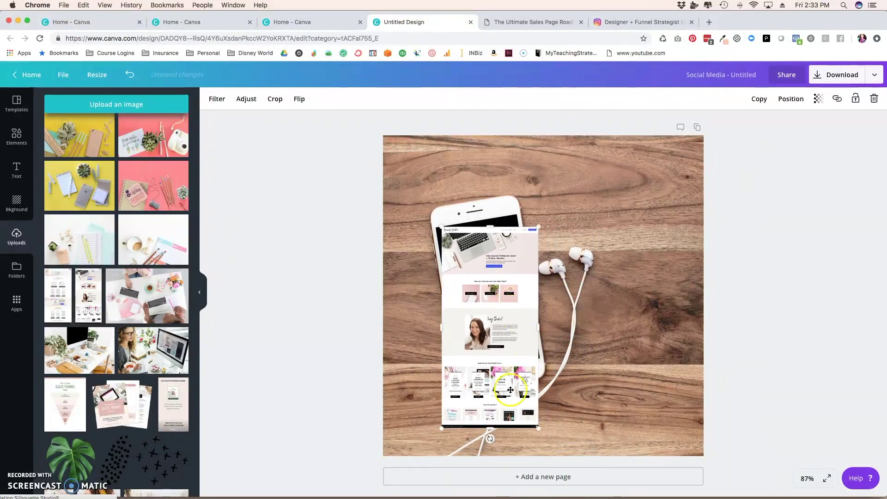
drag(490, 439, 509, 438)
drag(479, 259, 488, 250)
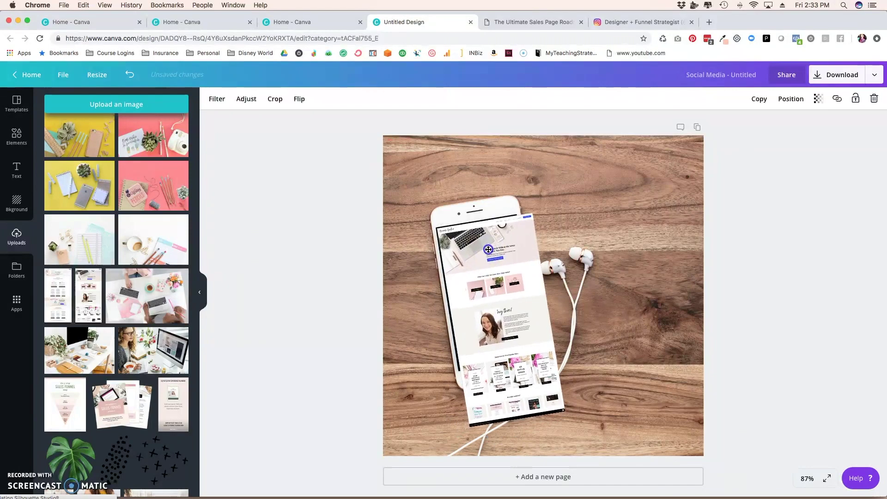
drag(519, 428, 519, 428)
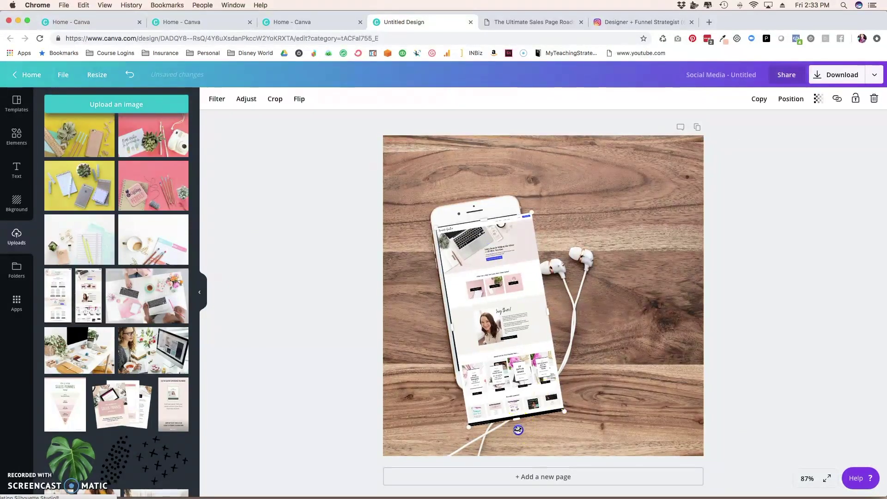
drag(518, 430, 518, 430)
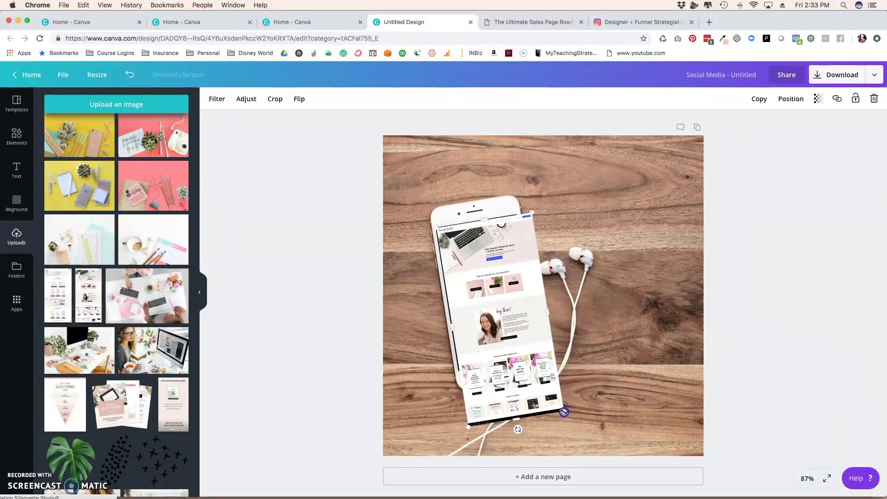
drag(563, 412, 539, 357)
Crop the screenshot's bottom to the phone screen's lower edge, keeping the home button visible
click(275, 99)
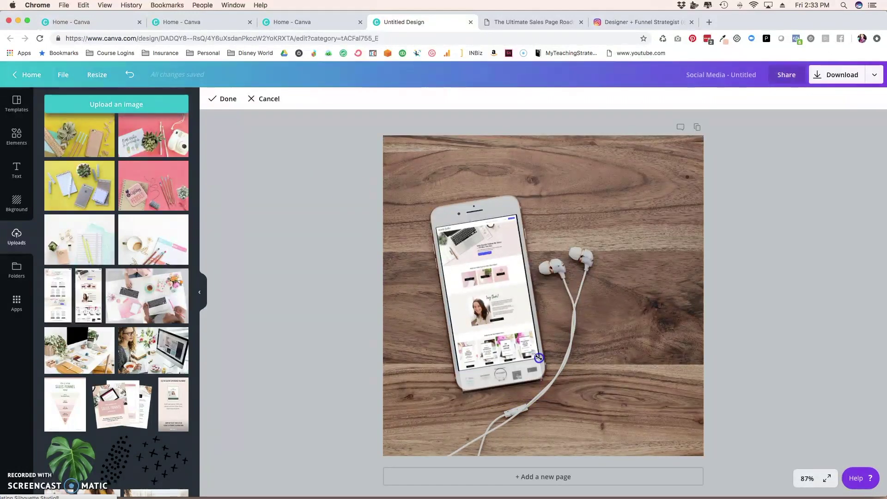
click(812, 317)
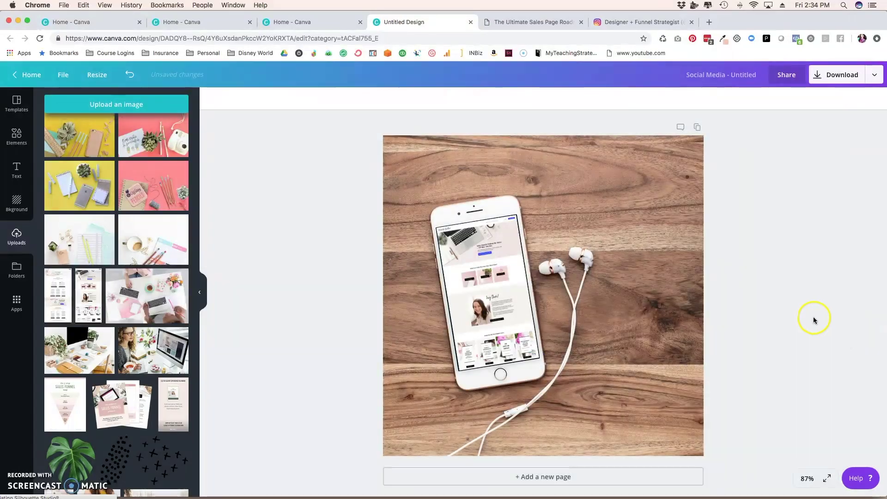